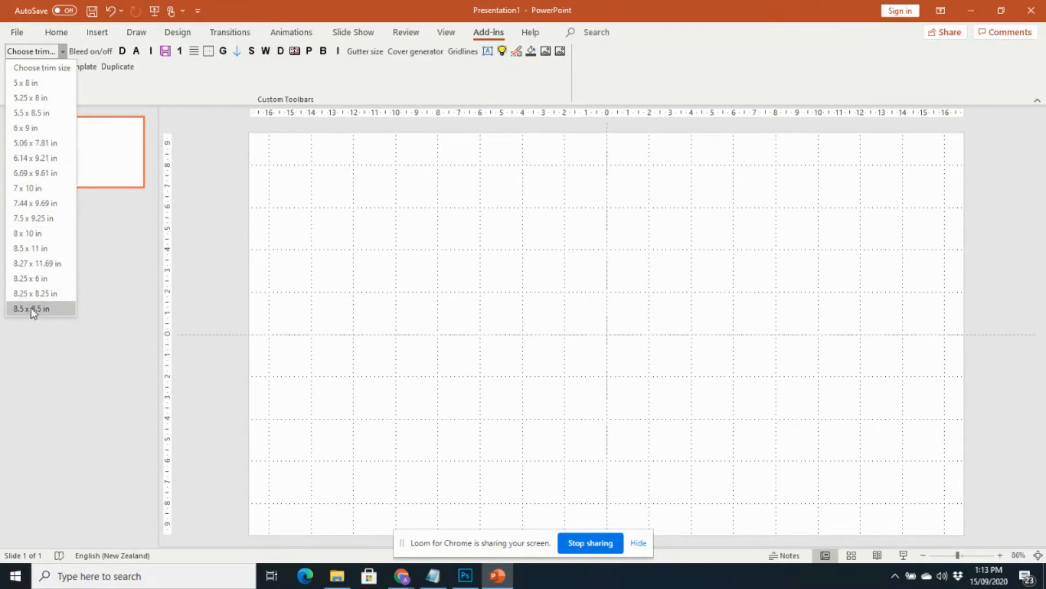
# Change the trim size to 6 x 9 in and add bleed around the page.
pyautogui.click(35, 249)
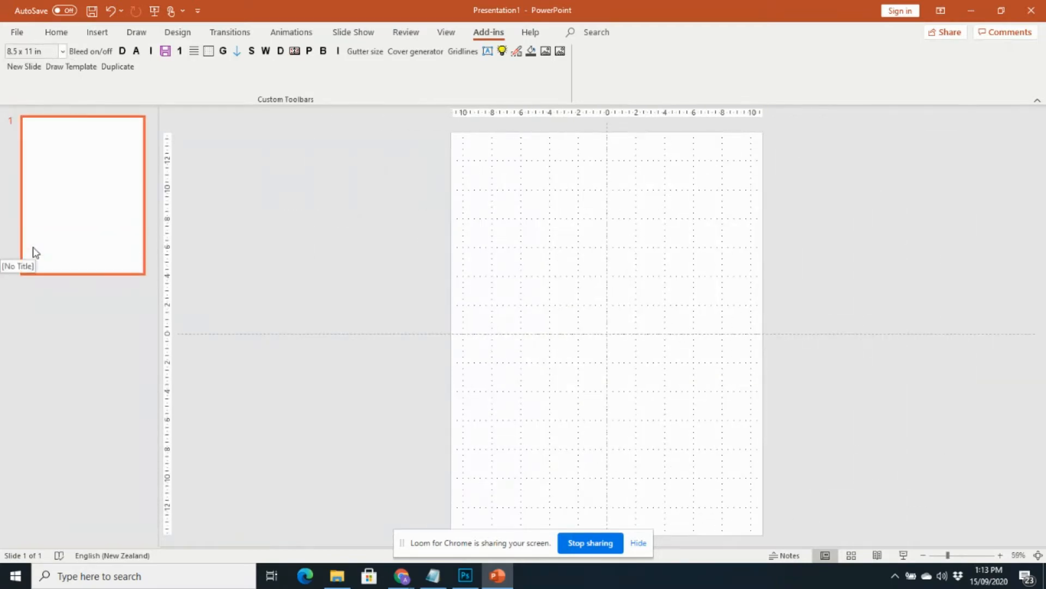
pyautogui.click(63, 51)
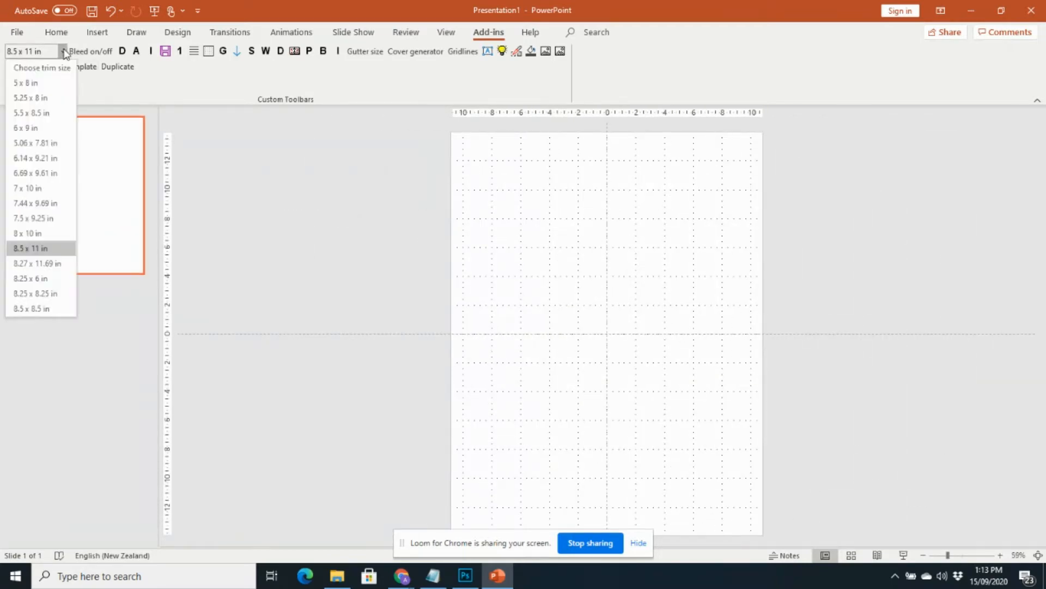
pyautogui.click(27, 129)
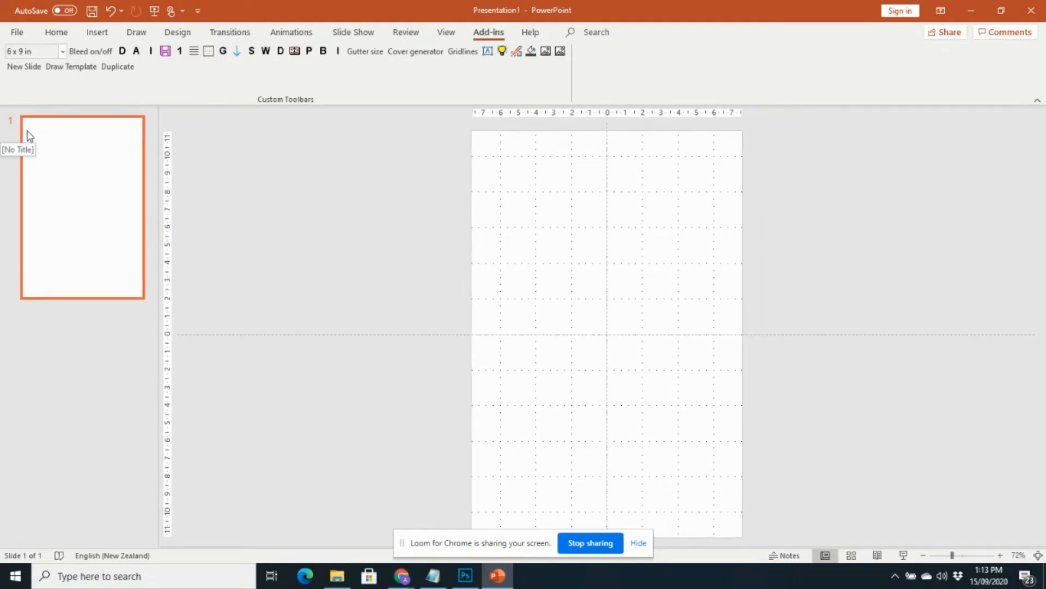
pyautogui.click(98, 56)
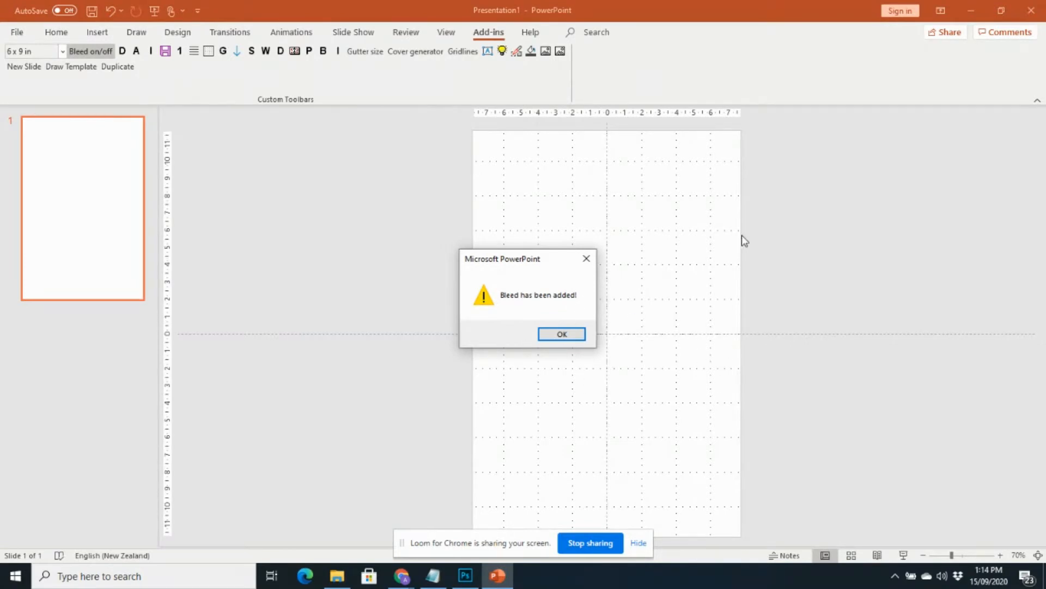
pyautogui.click(561, 334)
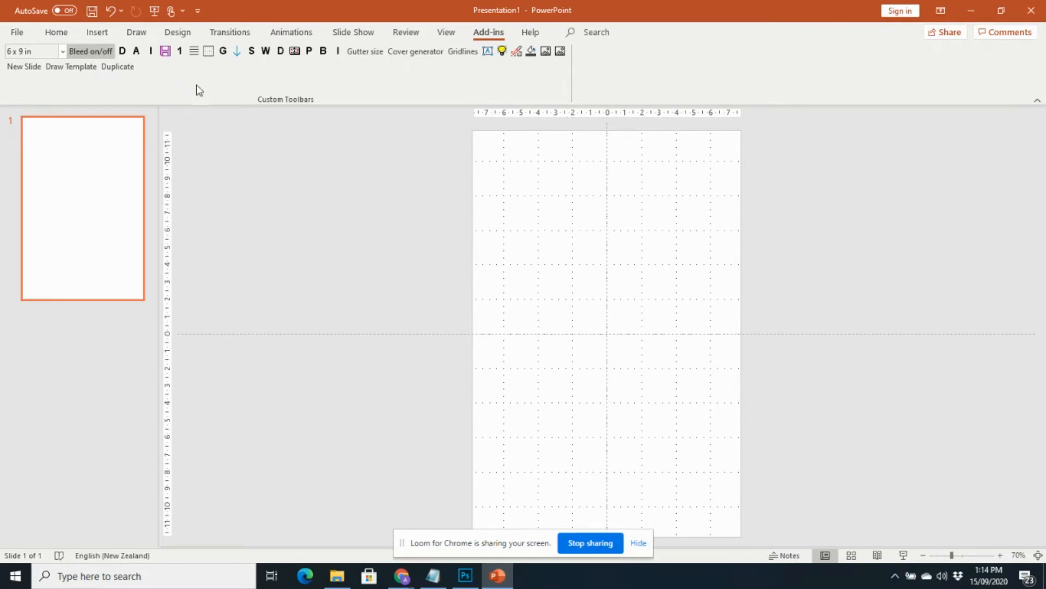
# Create black lined paper with line thickness 1.0 and 10 mm line spacing.
pyautogui.click(194, 52)
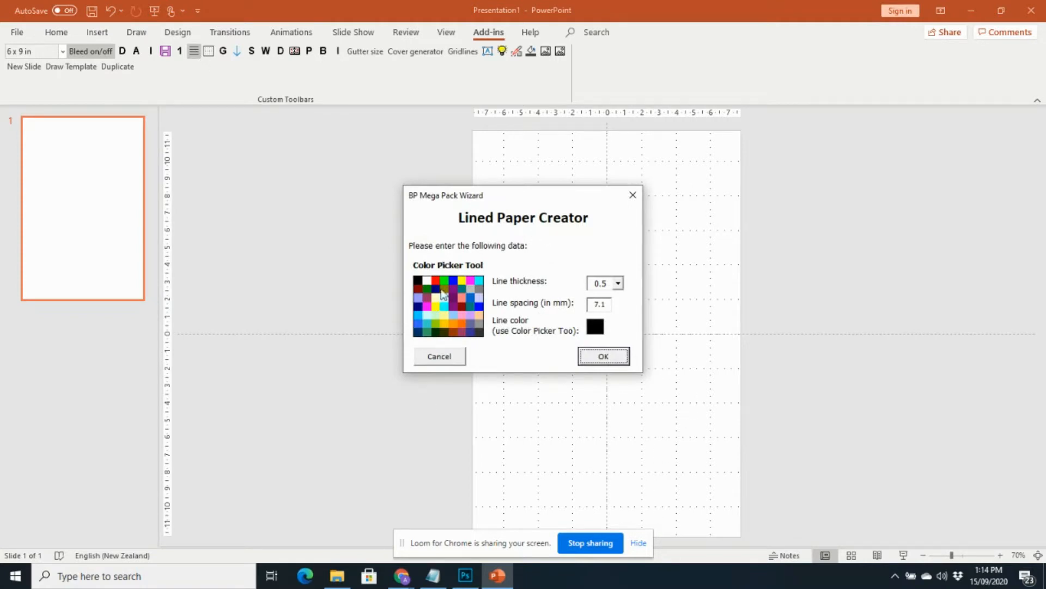
pyautogui.click(618, 283)
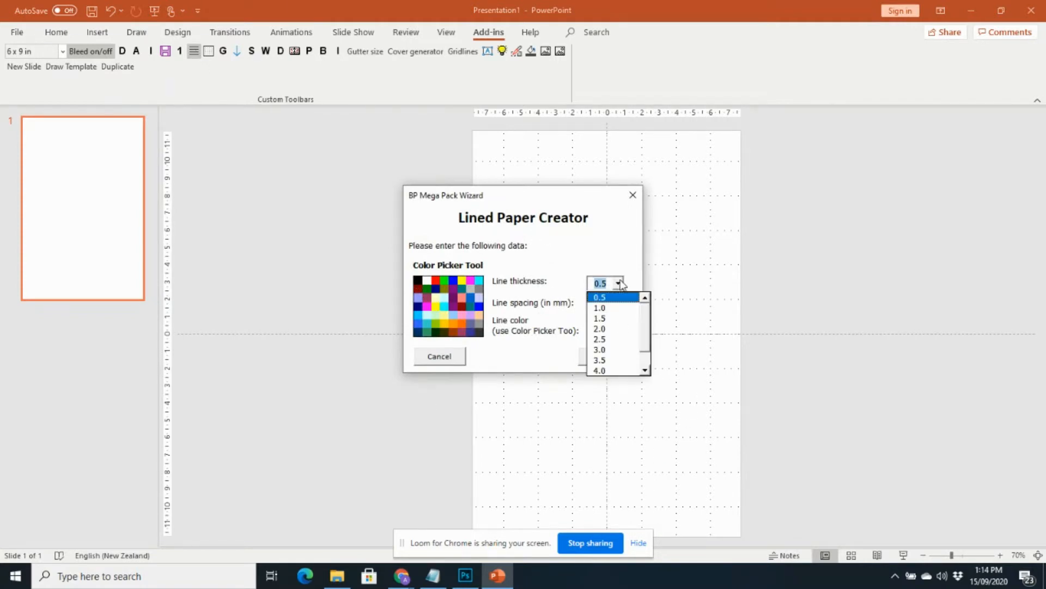
pyautogui.click(612, 307)
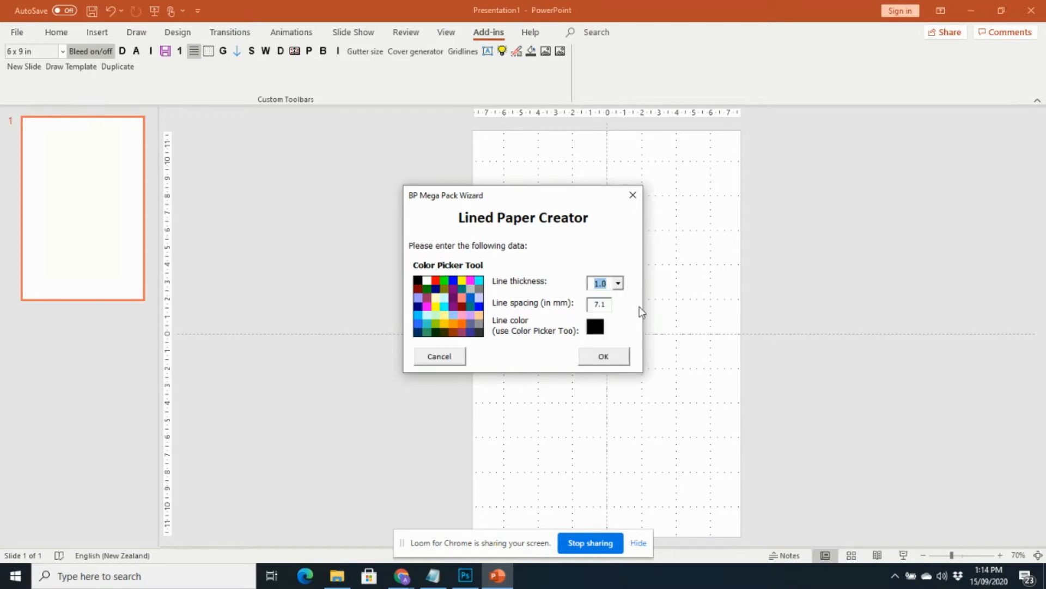
pyautogui.press('Tab')
pyautogui.write('10')
pyautogui.click(612, 357)
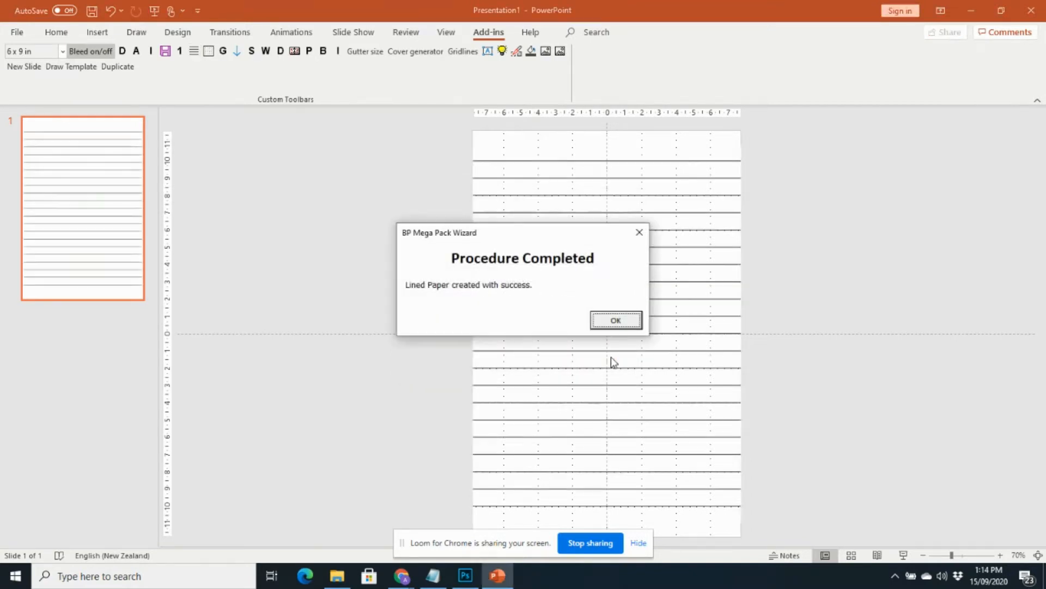
pyautogui.click(614, 321)
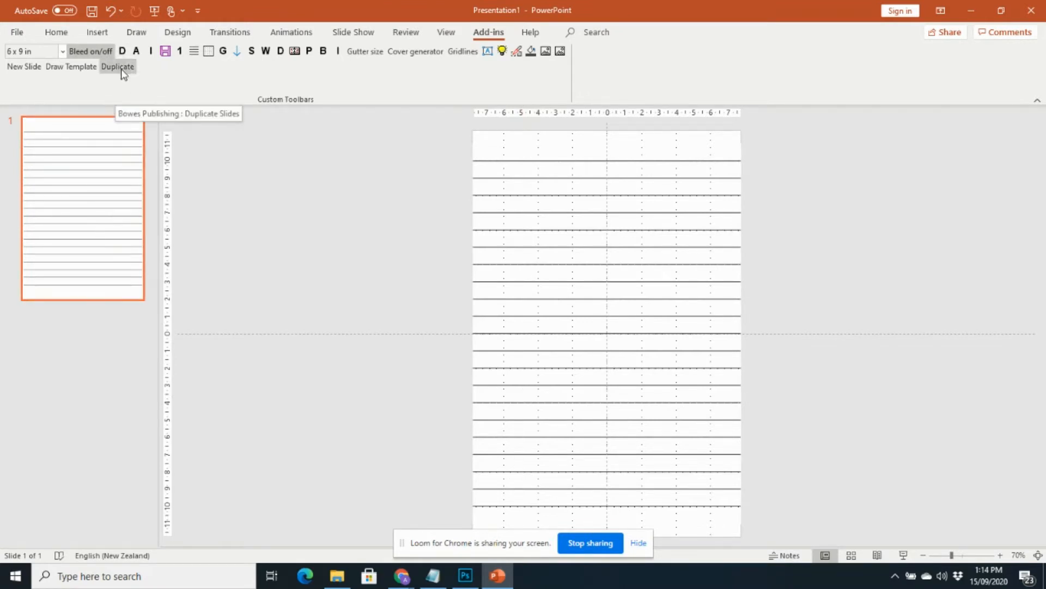
# Duplicate the lined slide 50 times with the duplication wizard, giving 51 slides.
pyautogui.click(124, 52)
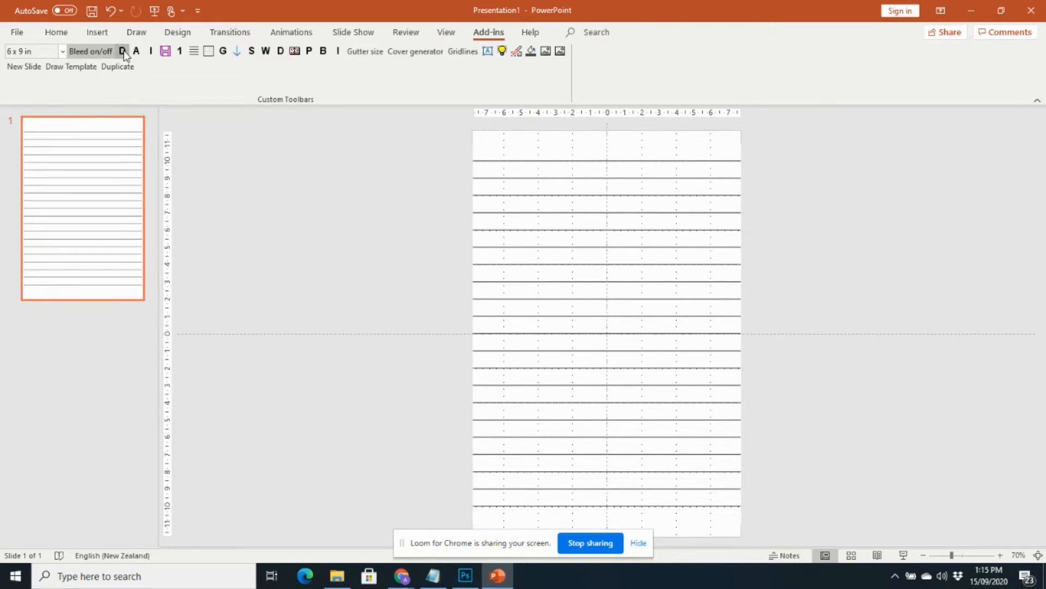
pyautogui.doubleClick(506, 298)
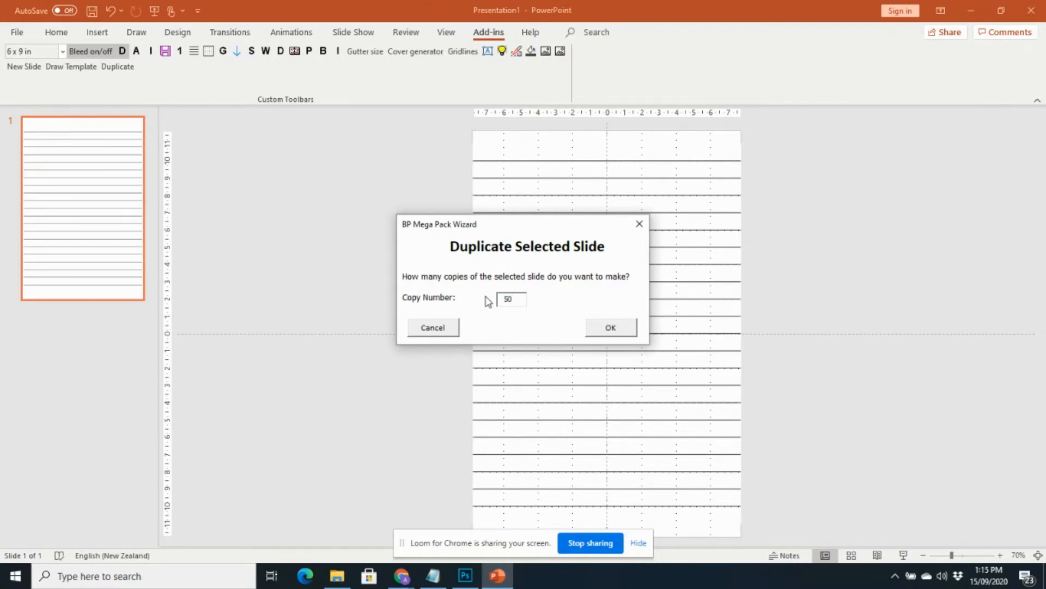
pyautogui.click(627, 329)
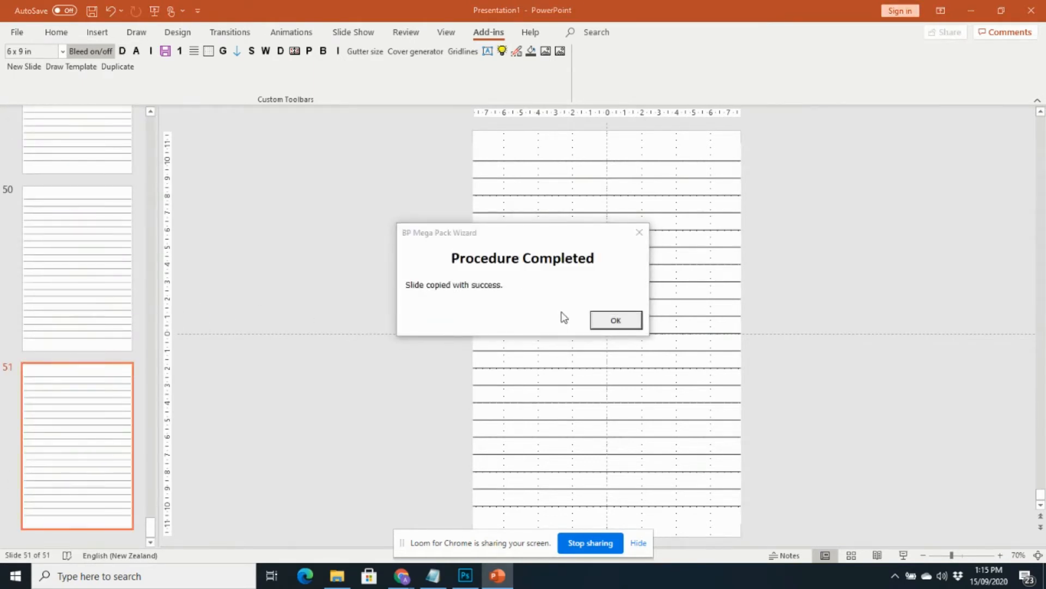
pyautogui.click(612, 319)
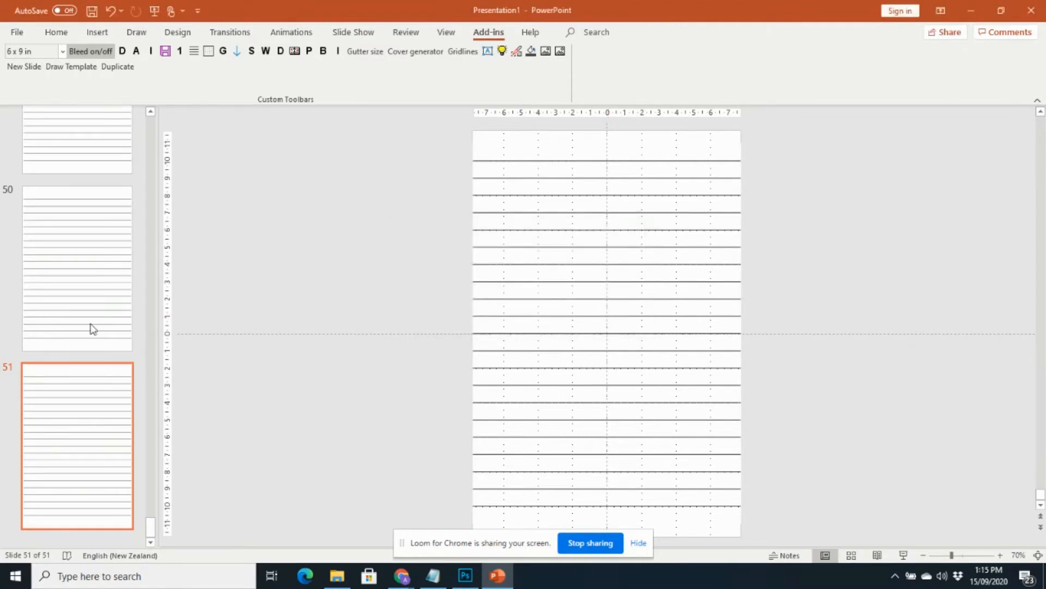
pyautogui.scroll(6, 54, 335)
pyautogui.moveTo(147, 482); pyautogui.dragTo(166, 191)
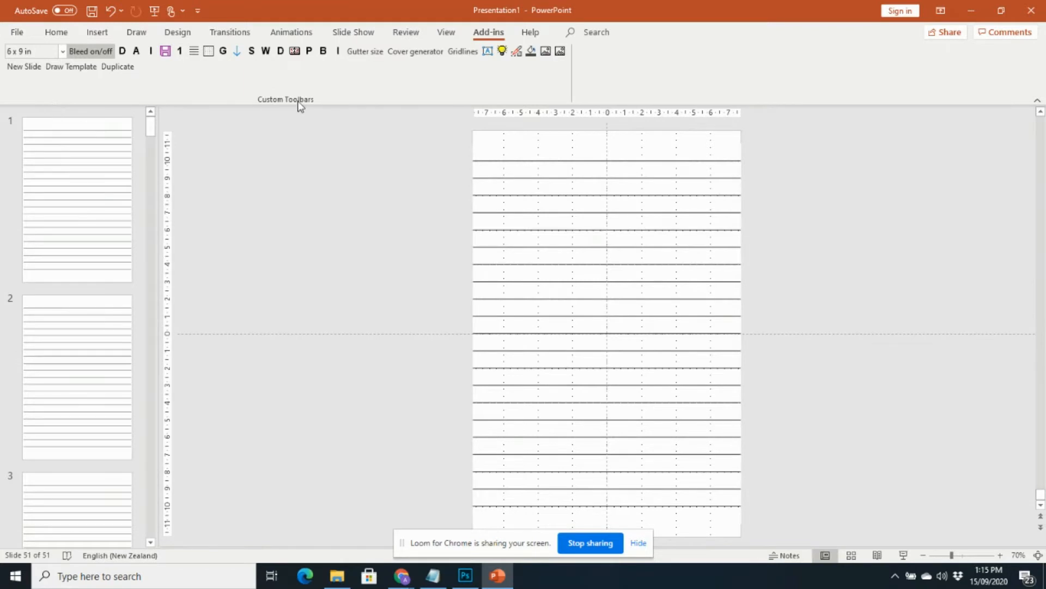
pyautogui.click(166, 52)
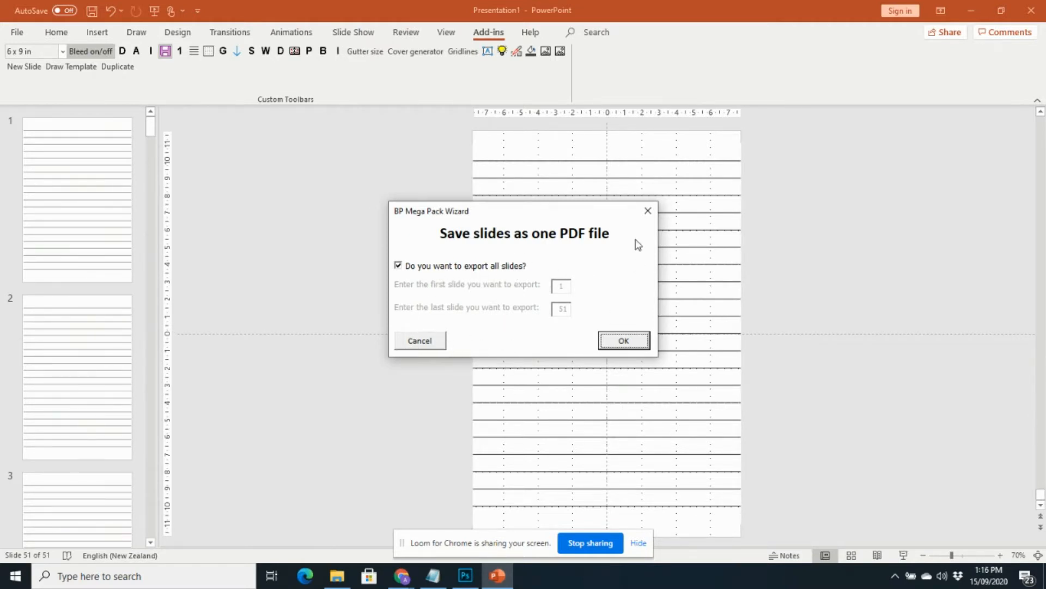
pyautogui.click(648, 210)
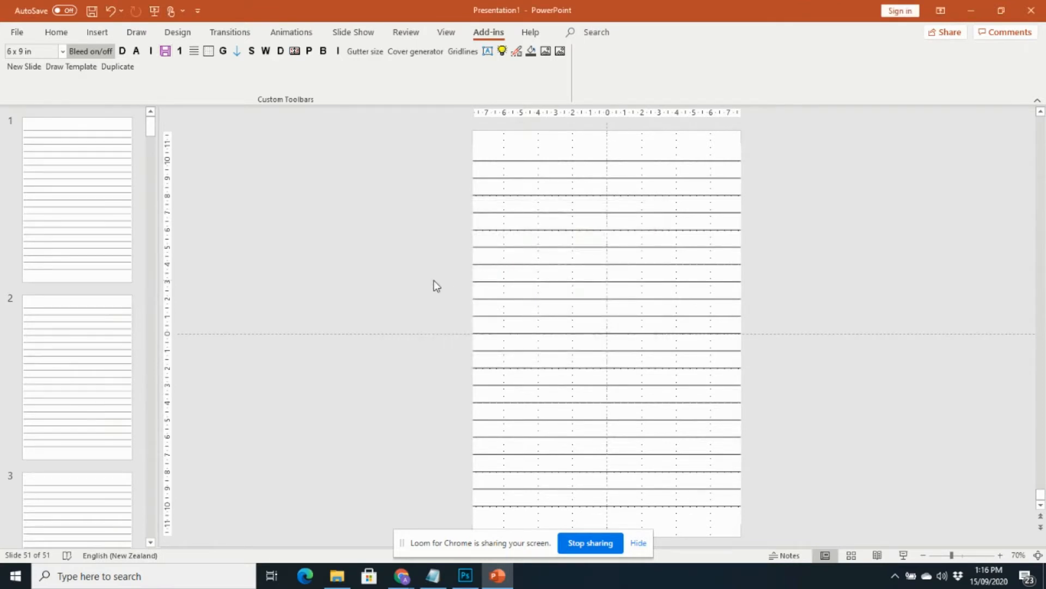
pyautogui.click(180, 51)
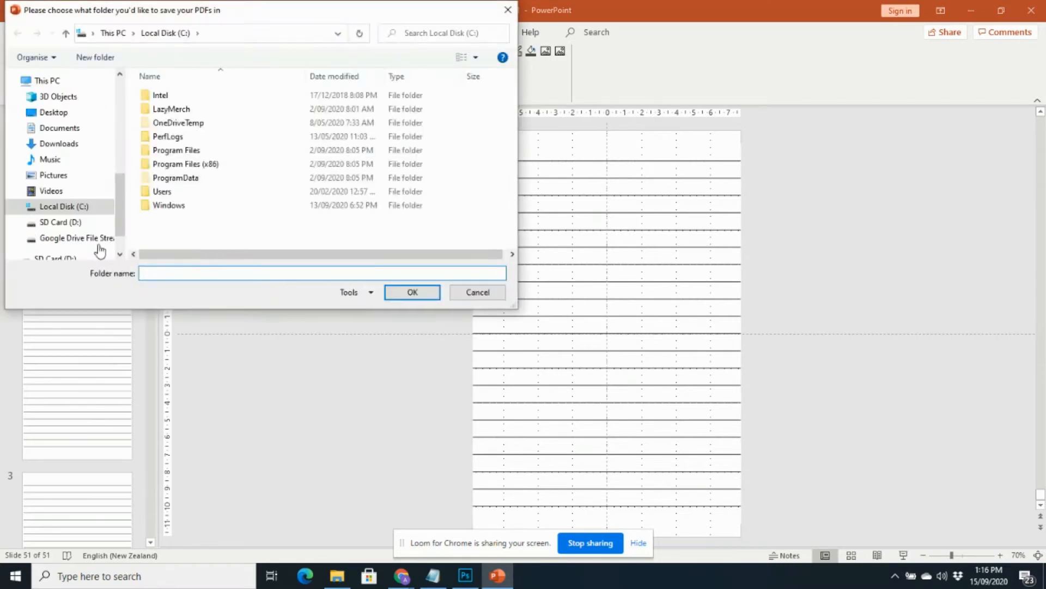
pyautogui.click(472, 293)
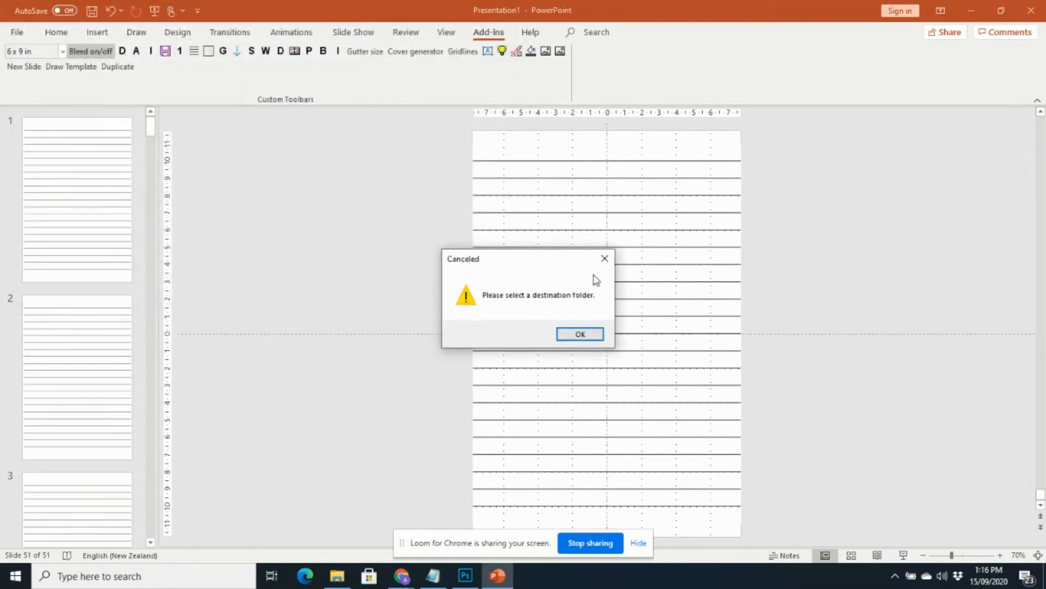
pyautogui.click(605, 258)
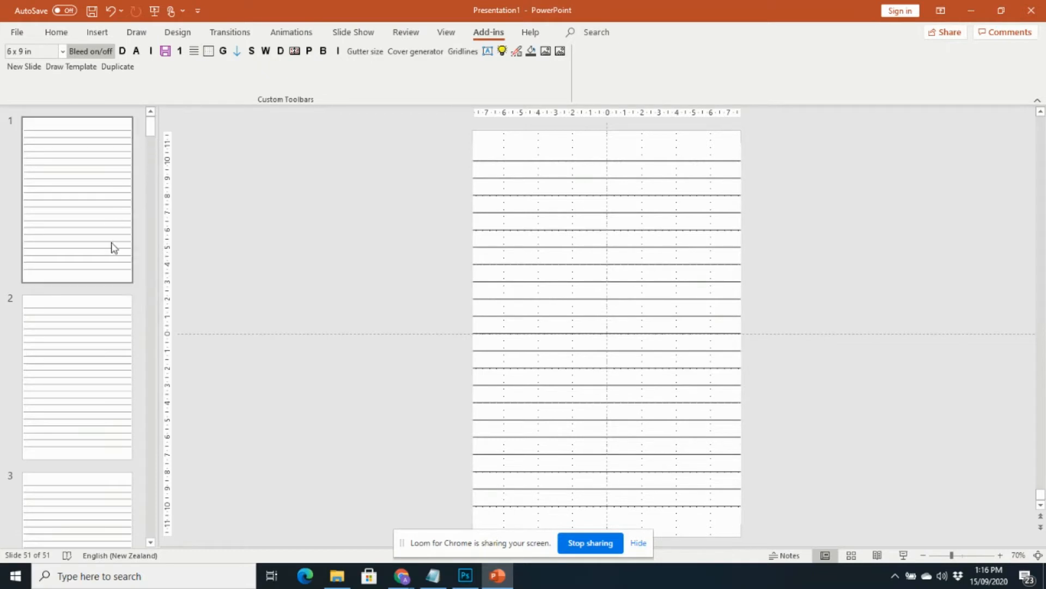
# Insert a new slide between slides 1 and 2.
pyautogui.click(106, 114)
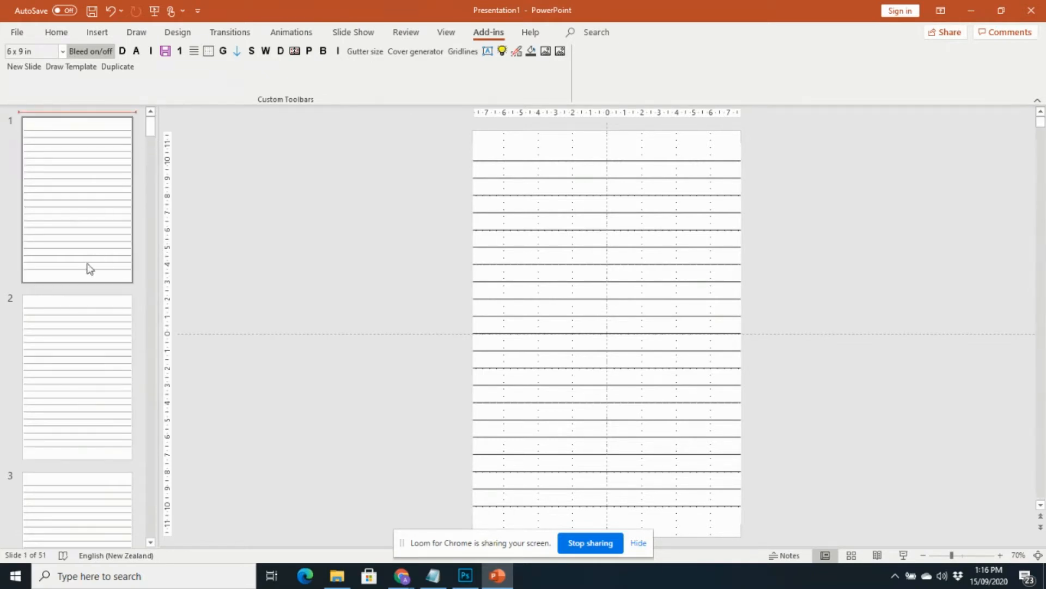
pyautogui.click(81, 290)
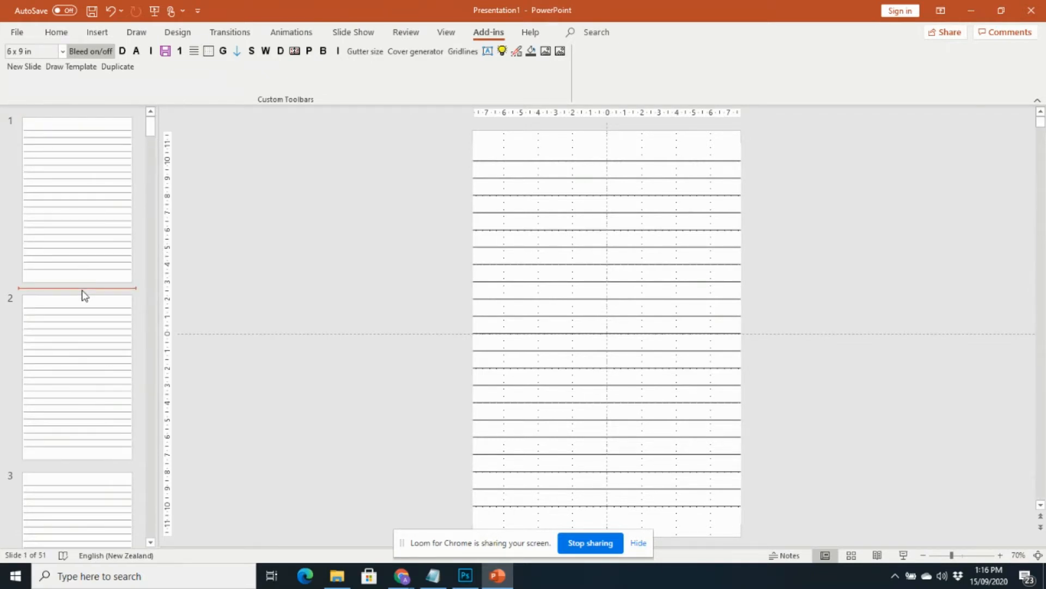
pyautogui.press('Return')
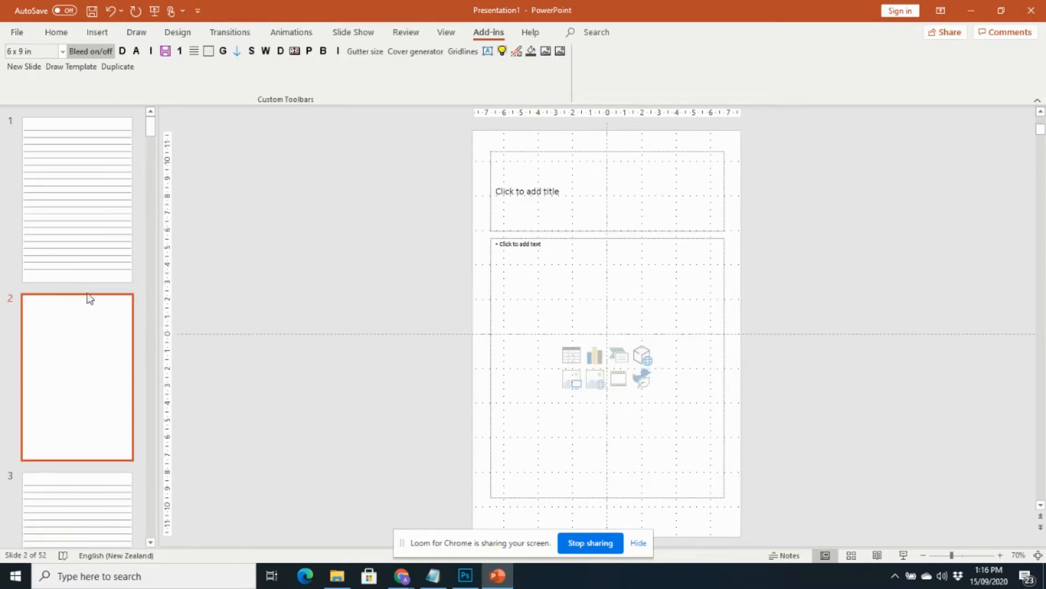
# Delete the title and content placeholders from the new slide.
pyautogui.click(553, 154)
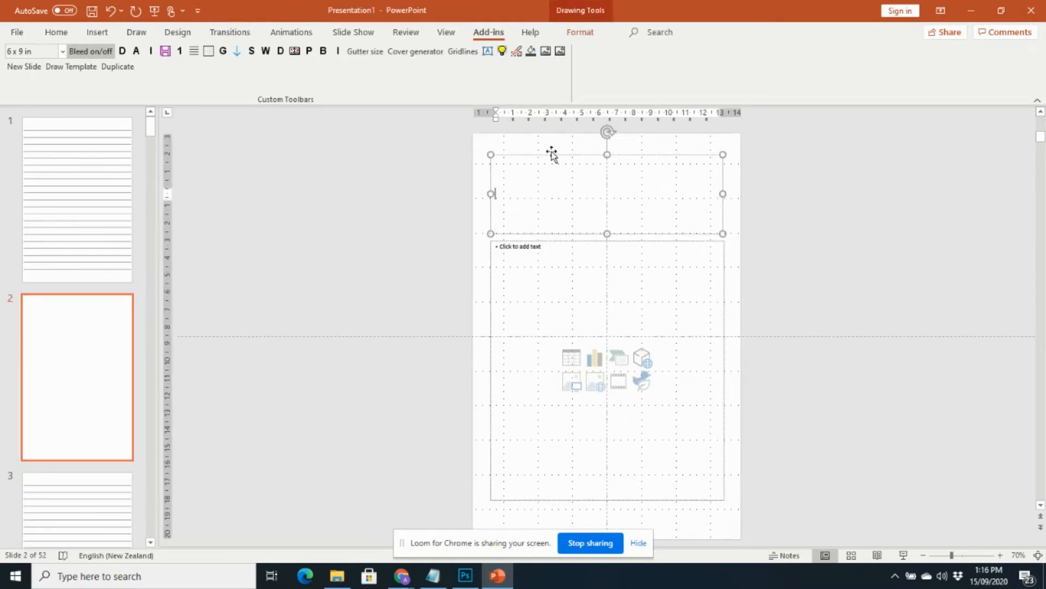
pyautogui.click(561, 234)
pyautogui.press('Delete')
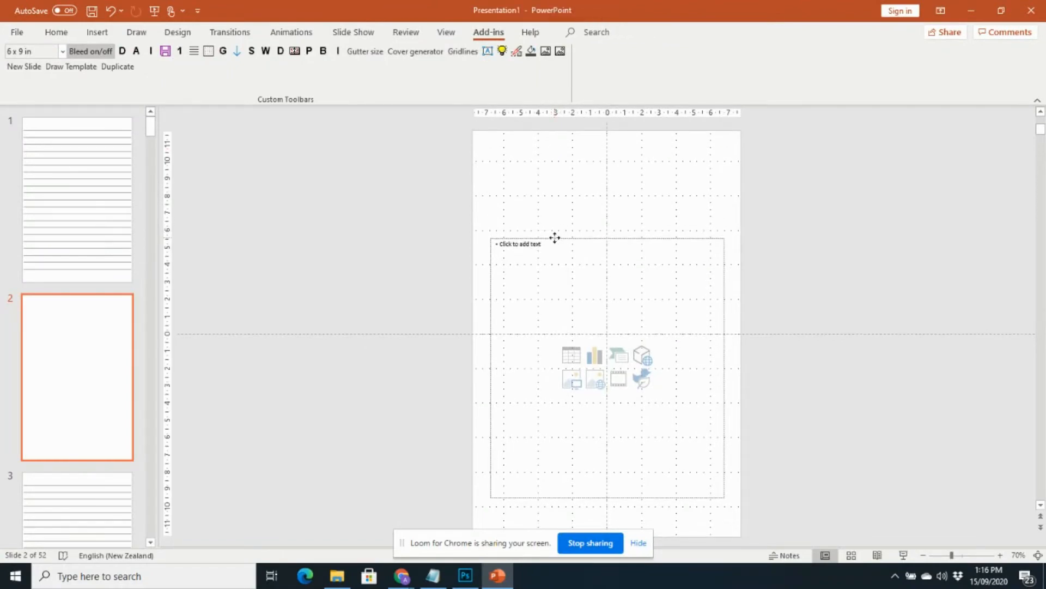
pyautogui.click(556, 240)
pyautogui.press('Delete')
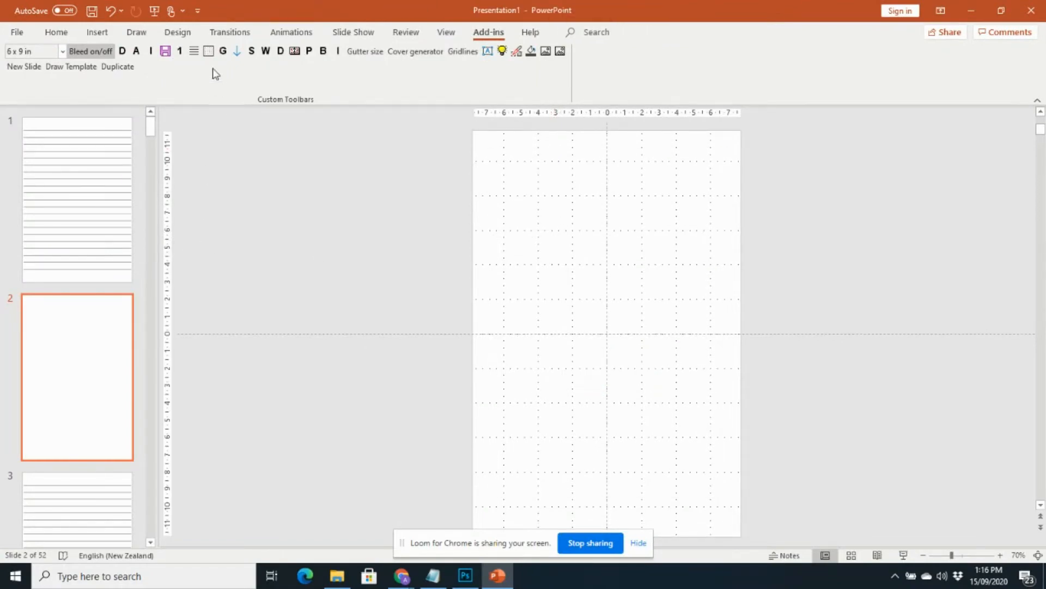
pyautogui.click(209, 55)
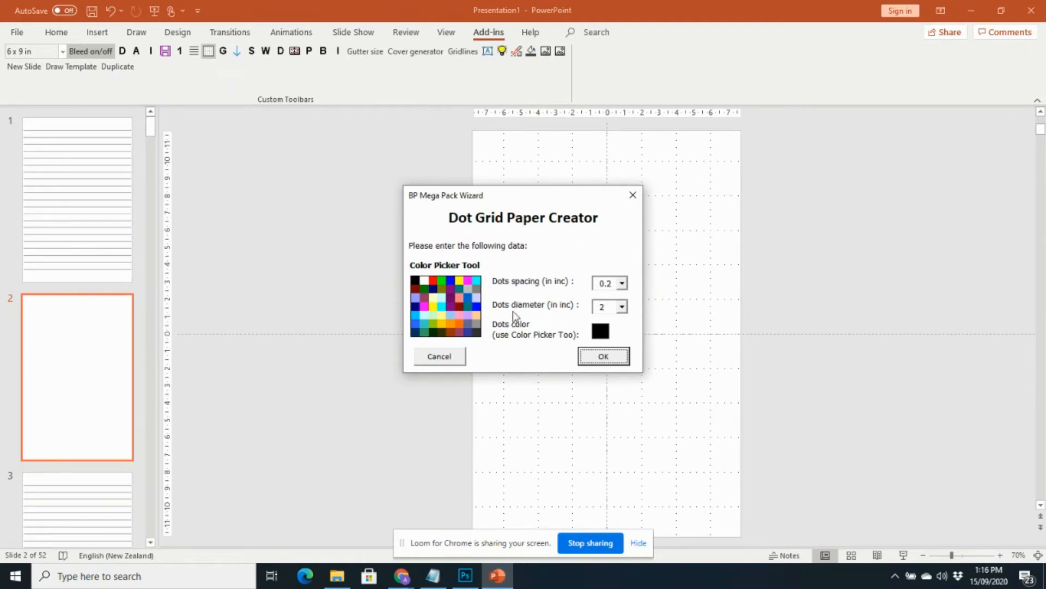
# Create a black dot grid with dot diameter 4 and 0.4 in spacing.
pyautogui.click(622, 306)
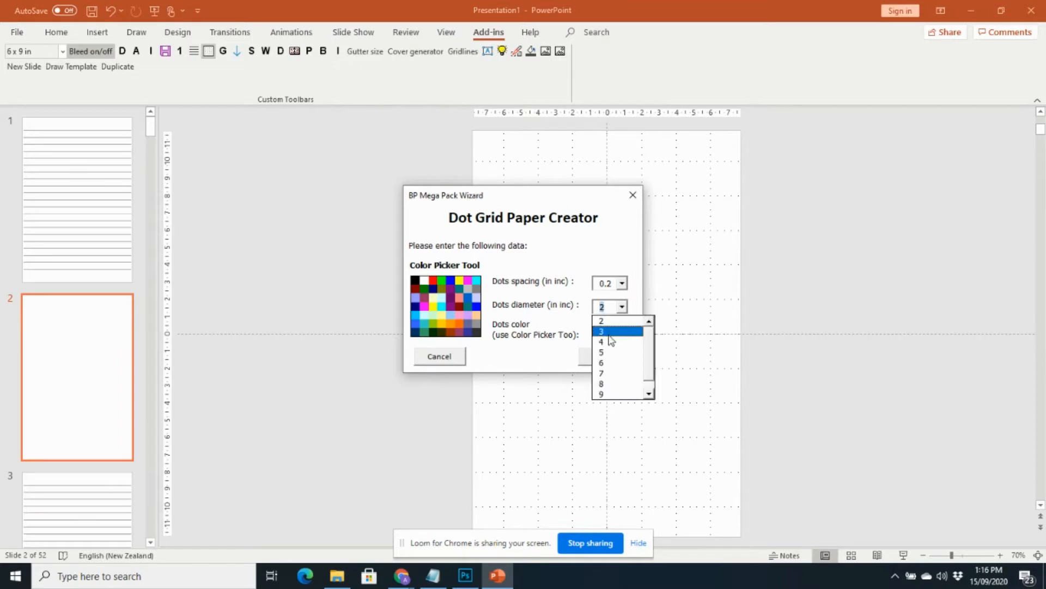
pyautogui.click(607, 343)
pyautogui.click(622, 282)
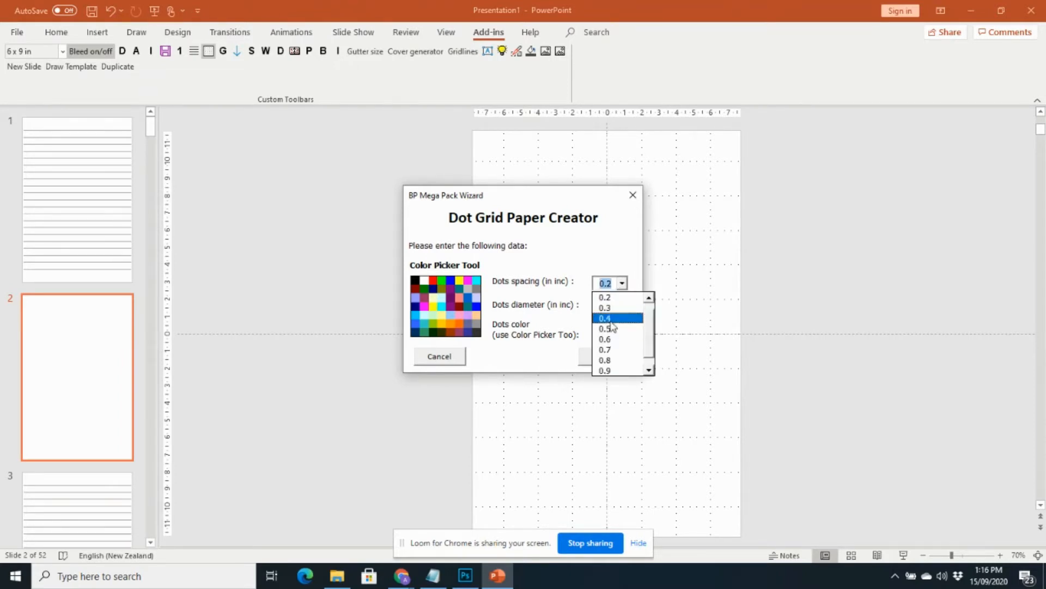
pyautogui.click(611, 320)
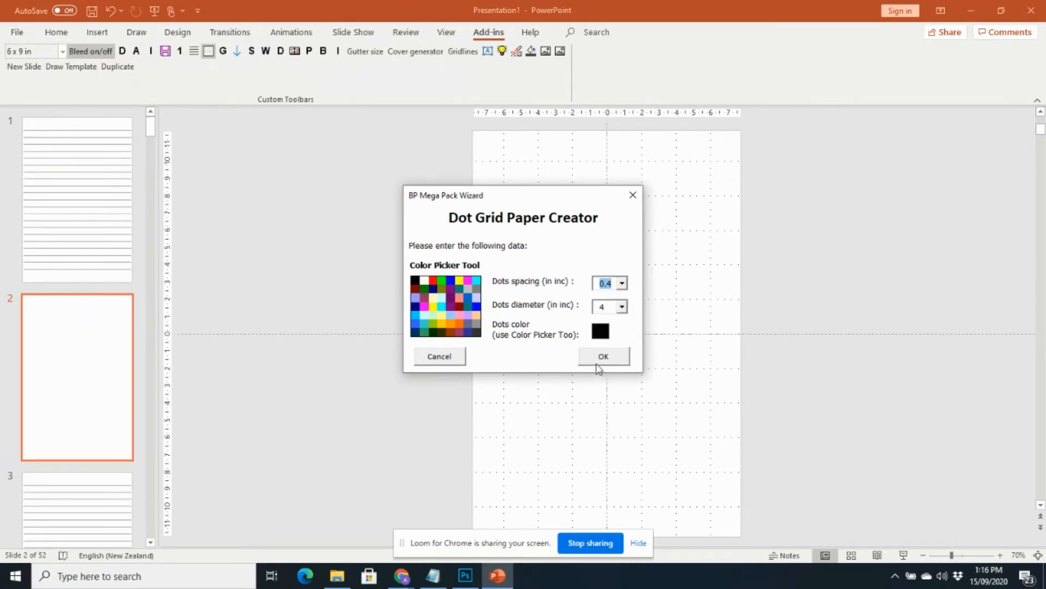
pyautogui.click(416, 285)
pyautogui.click(603, 358)
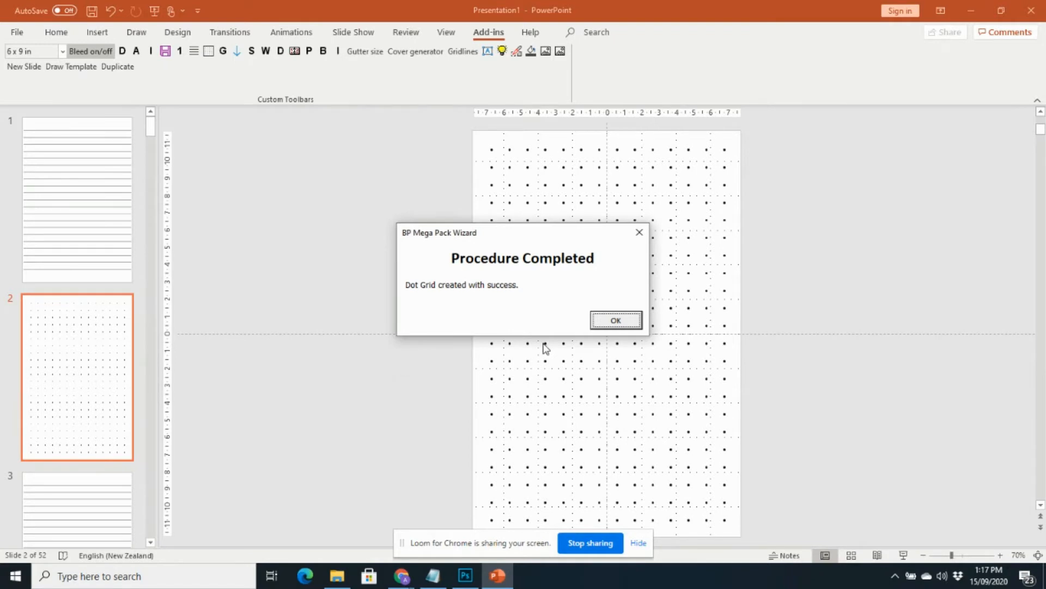
pyautogui.click(608, 322)
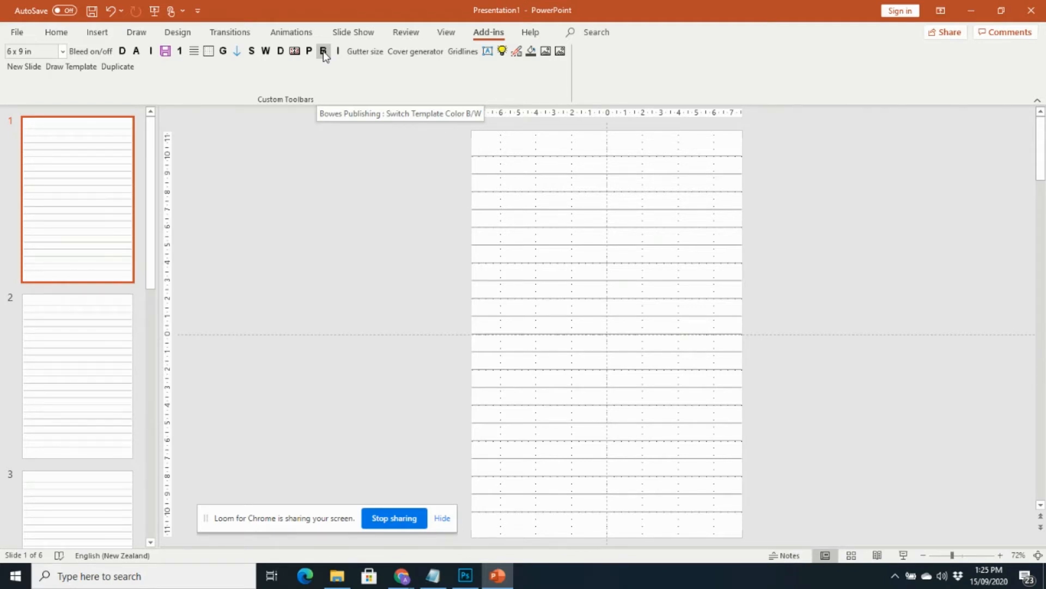
# Start a new blank presentation, Presentation2, using the 6 x 9 in trim size.
pyautogui.click(364, 57)
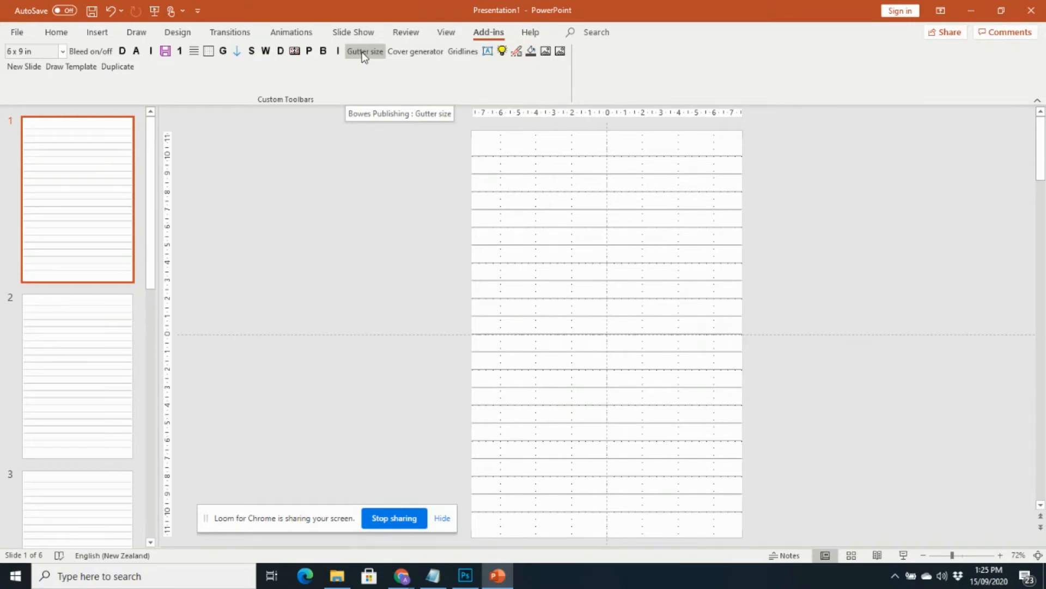
pyautogui.click(370, 56)
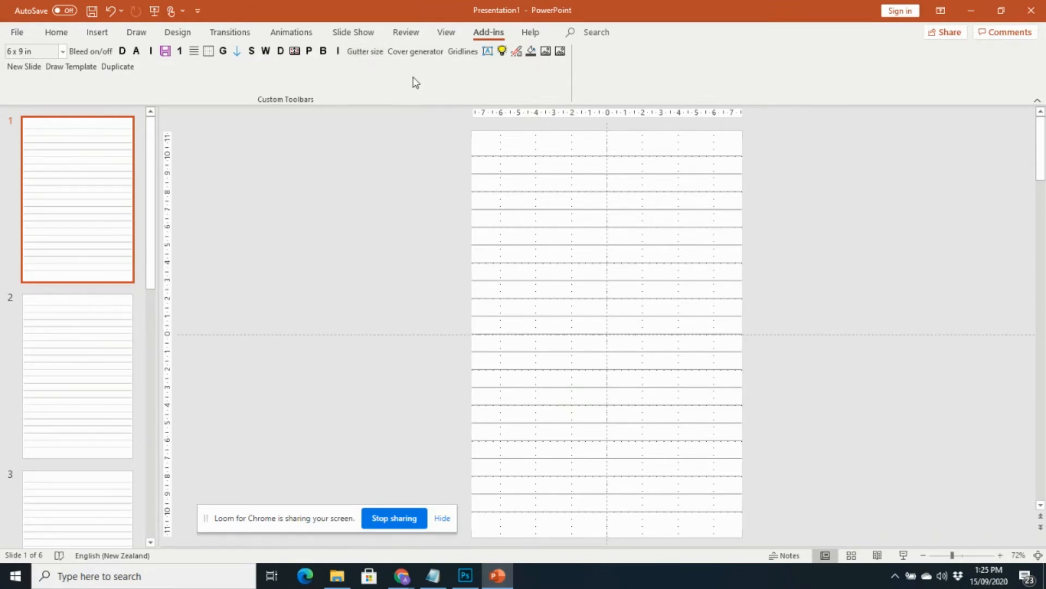
pyautogui.click(30, 131)
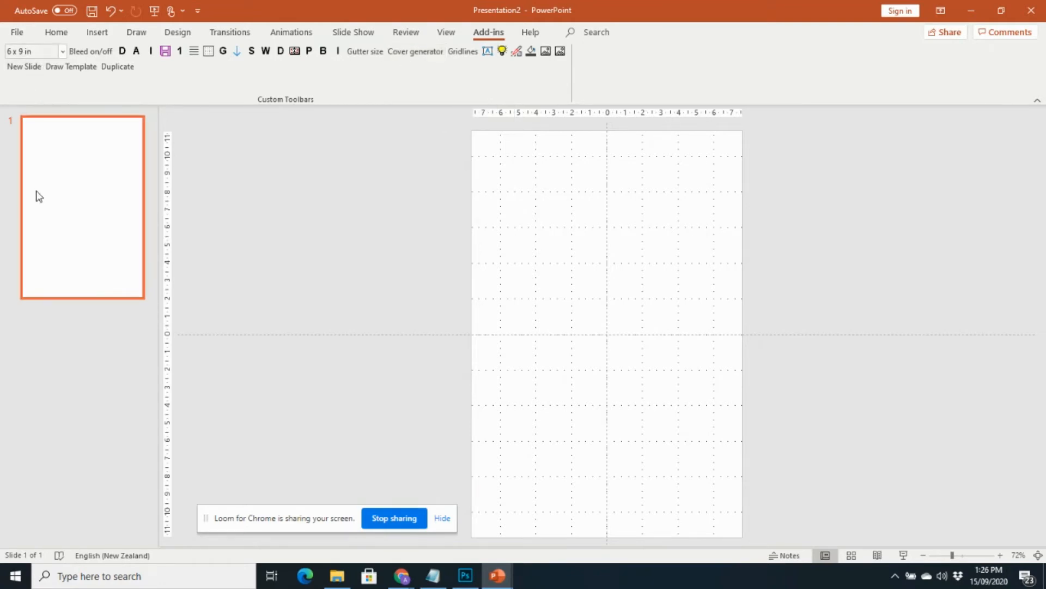
# Generate a white 6 x 9 in cover spread for a 120-page book.
pyautogui.click(409, 55)
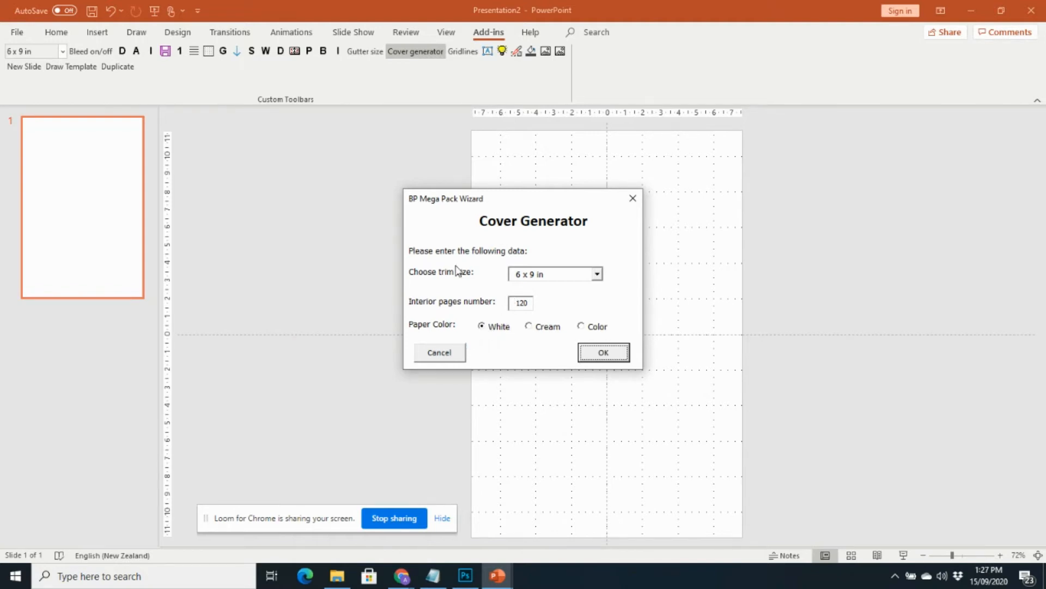
pyautogui.click(600, 353)
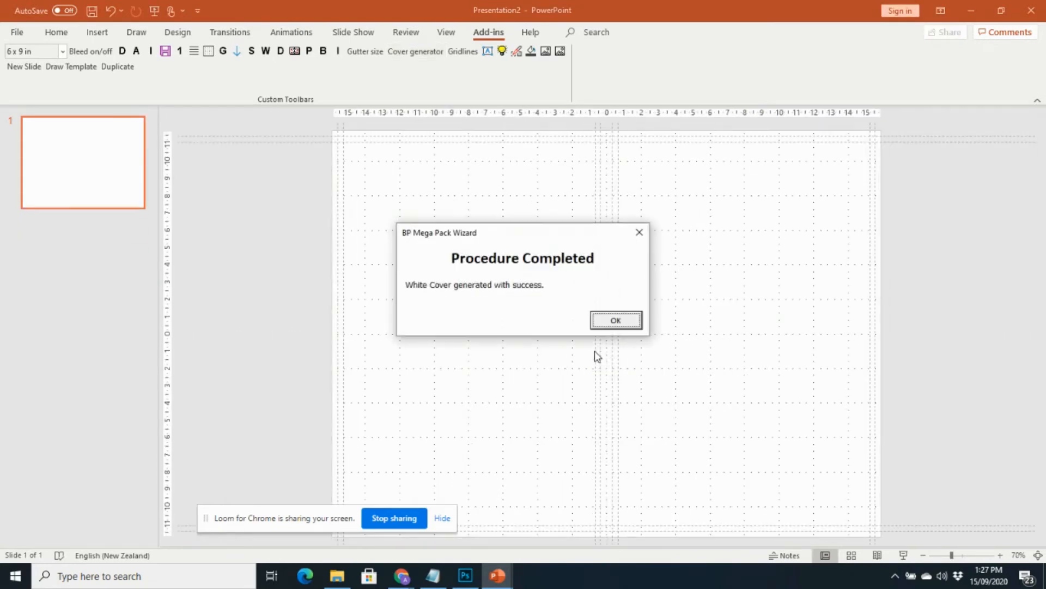
# Close the Procedure Completed message for the cover.
pyautogui.click(615, 320)
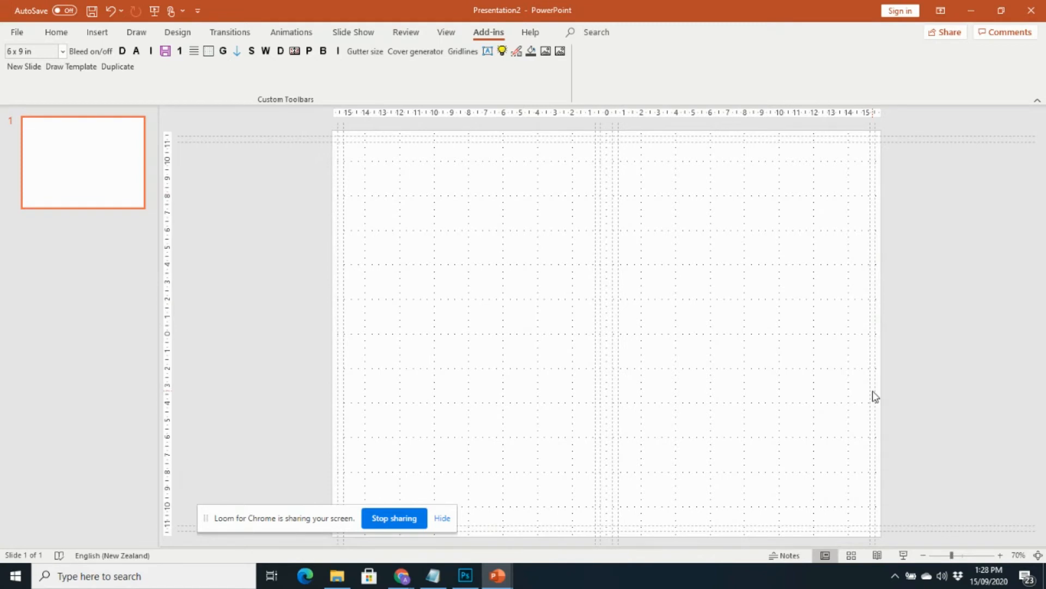
# Open the Fill/Outline Color Modifier and close it without changes.
pyautogui.click(532, 53)
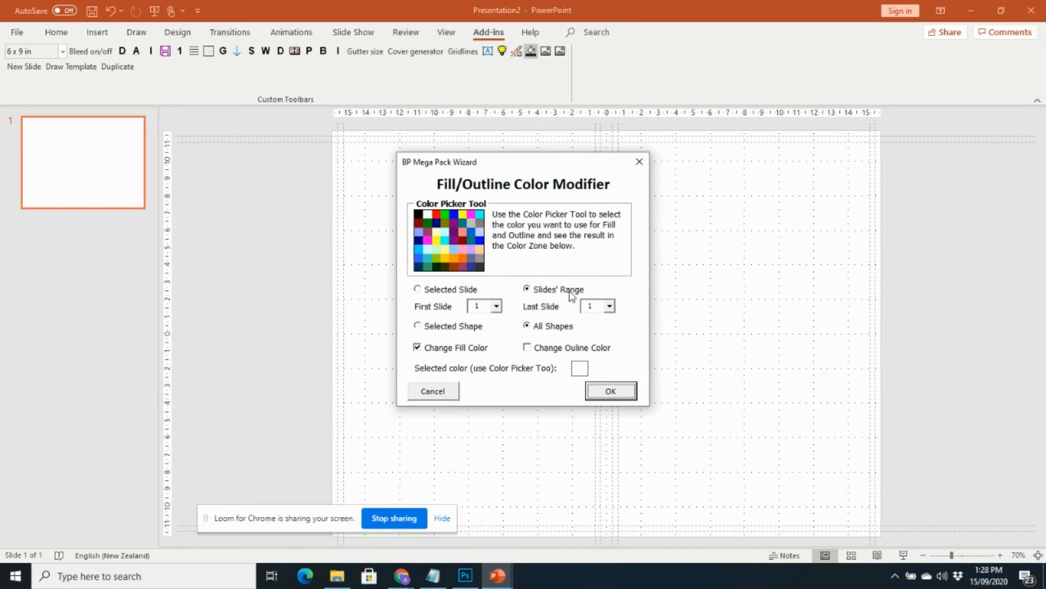
pyautogui.click(641, 163)
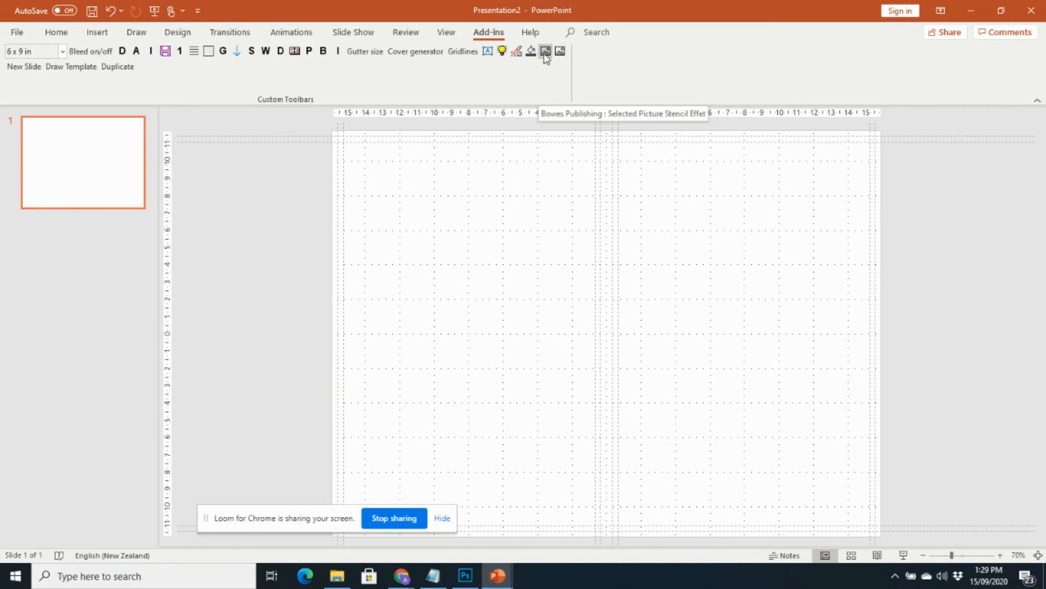
pyautogui.click(98, 32)
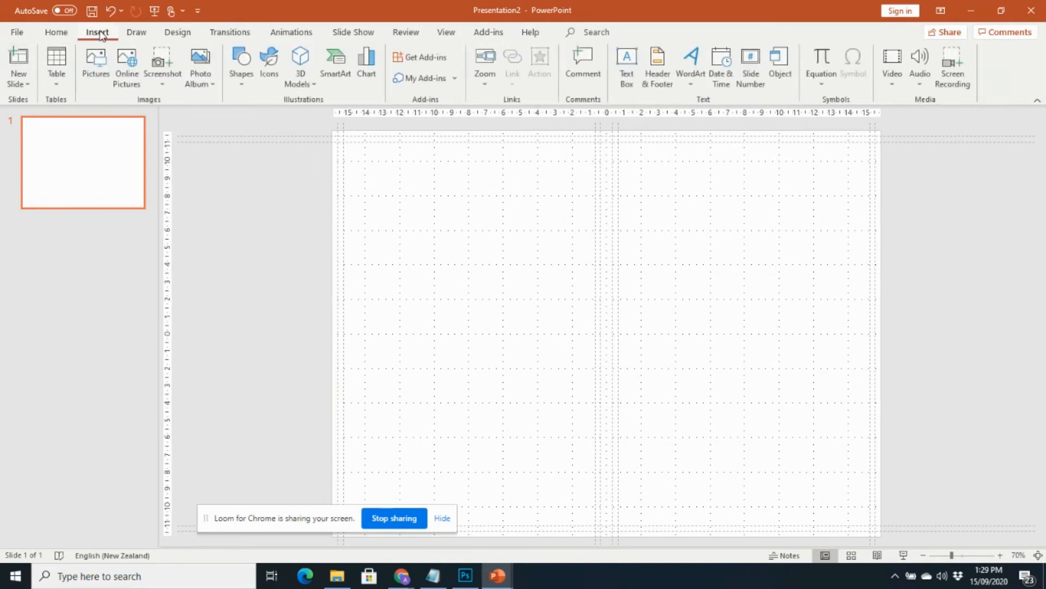
# Insert the witch cartoon and make a black-and-white stencil copy of it.
pyautogui.click(97, 63)
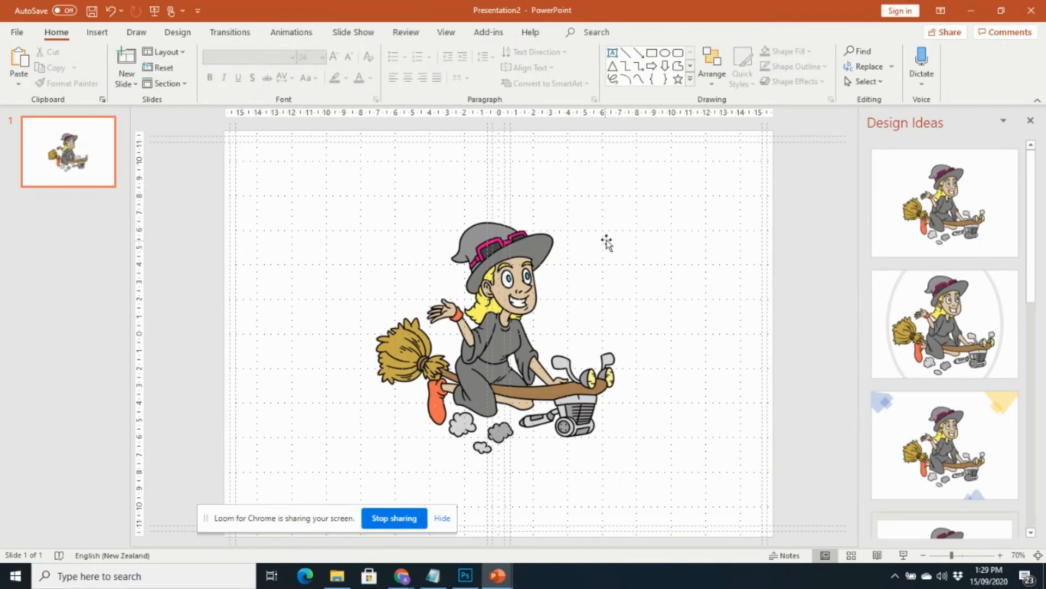
pyautogui.click(486, 34)
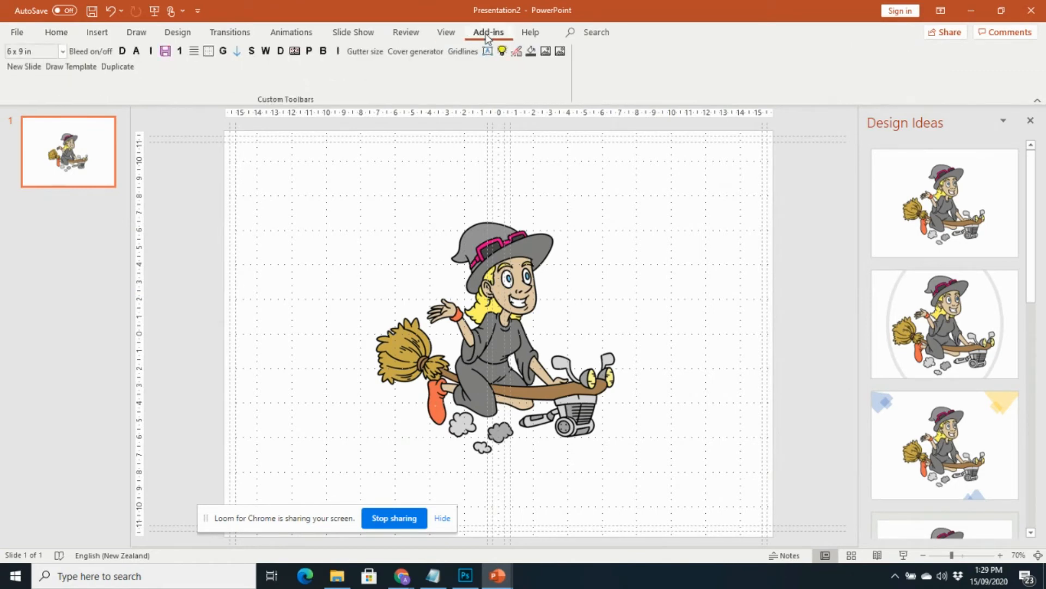
pyautogui.click(518, 267)
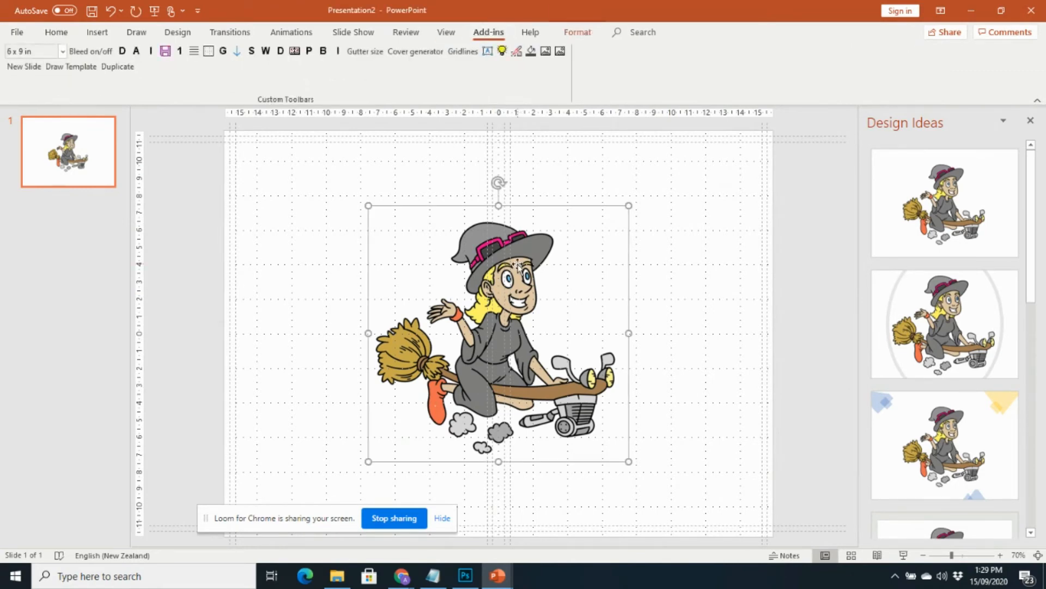
pyautogui.click(546, 52)
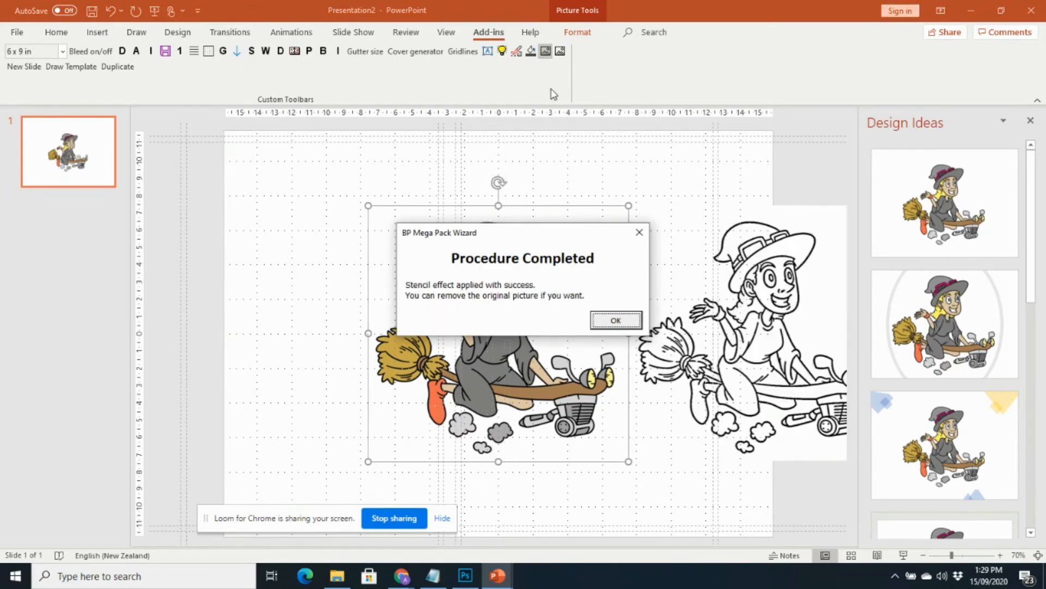
pyautogui.click(629, 322)
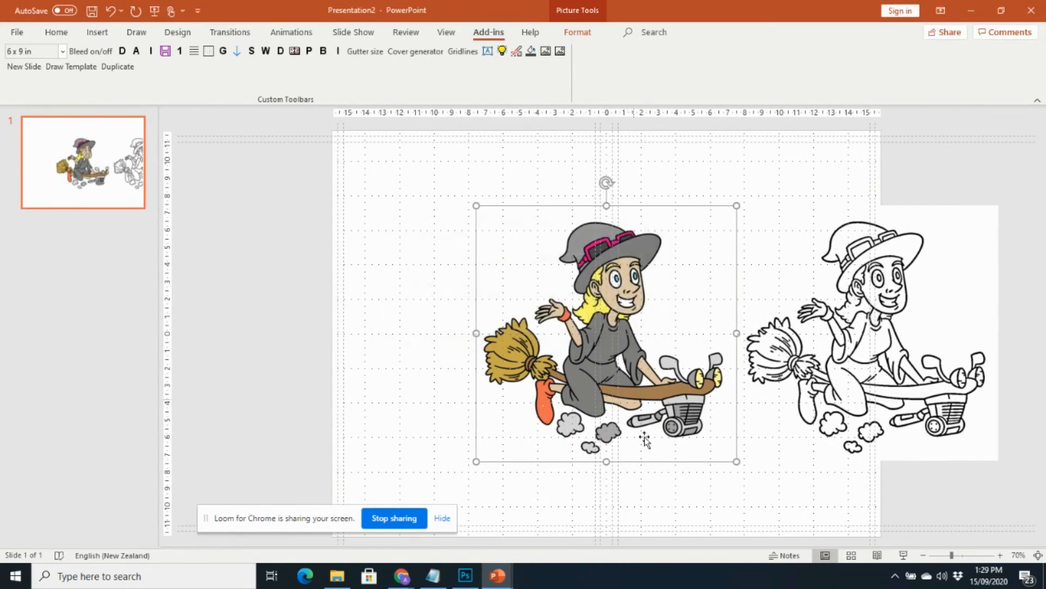
# Place the coloured witch on the cover's left half and the stencil on the right.
pyautogui.moveTo(593, 338); pyautogui.dragTo(477, 325)
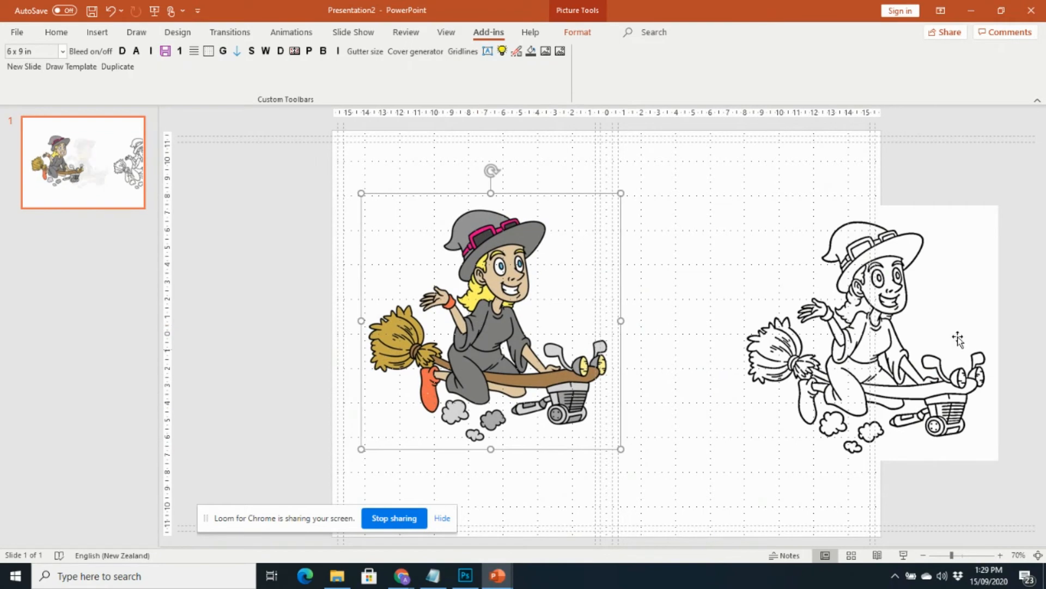
pyautogui.moveTo(875, 342); pyautogui.dragTo(766, 342)
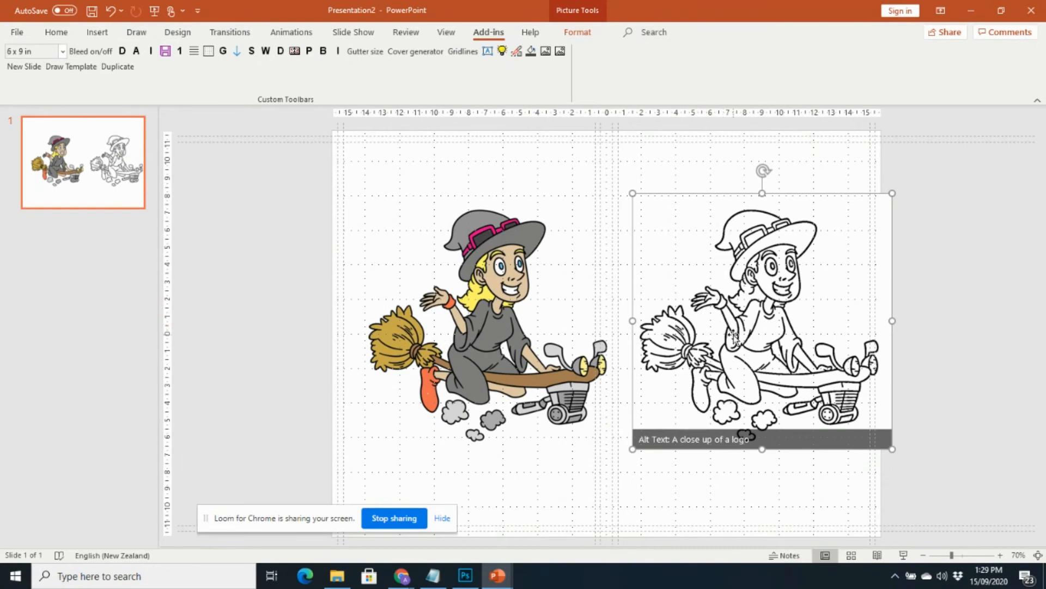
pyautogui.moveTo(742, 339); pyautogui.dragTo(710, 306)
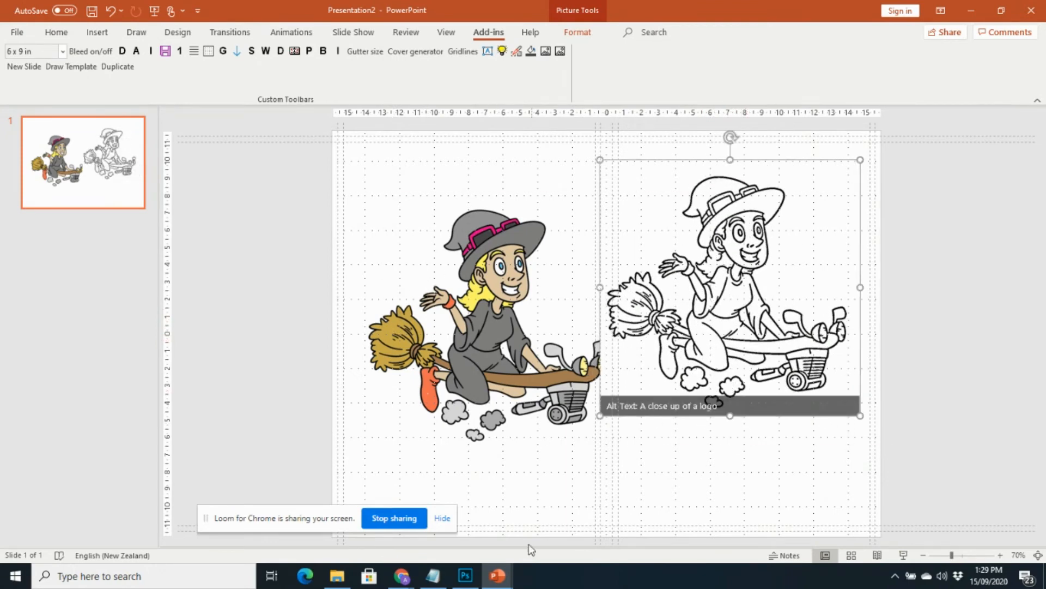
pyautogui.click(483, 352)
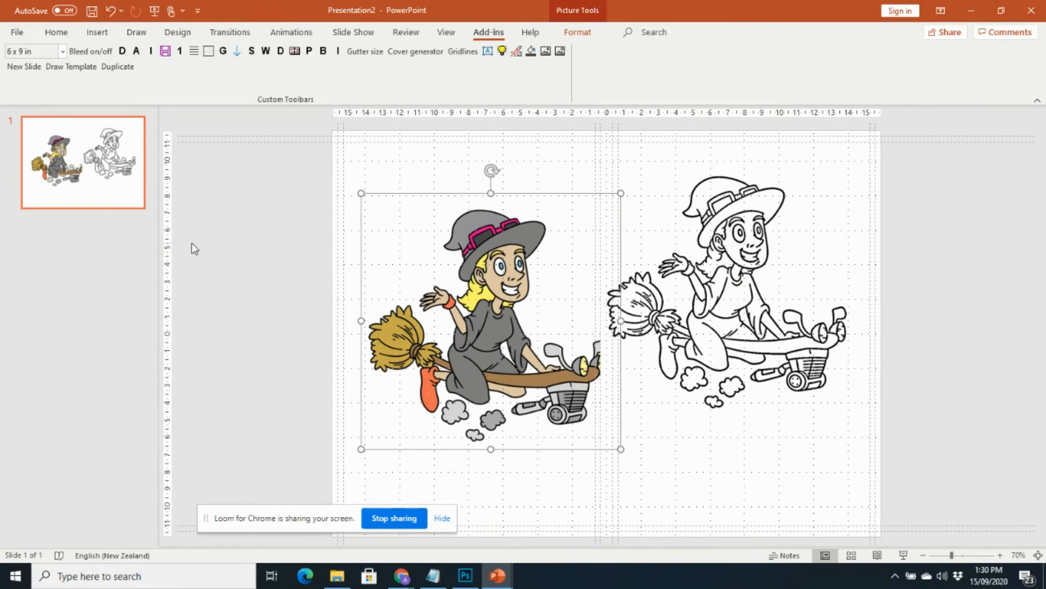
# Delete both the line-art and coloured witch pictures from the slide.
pyautogui.click(716, 310)
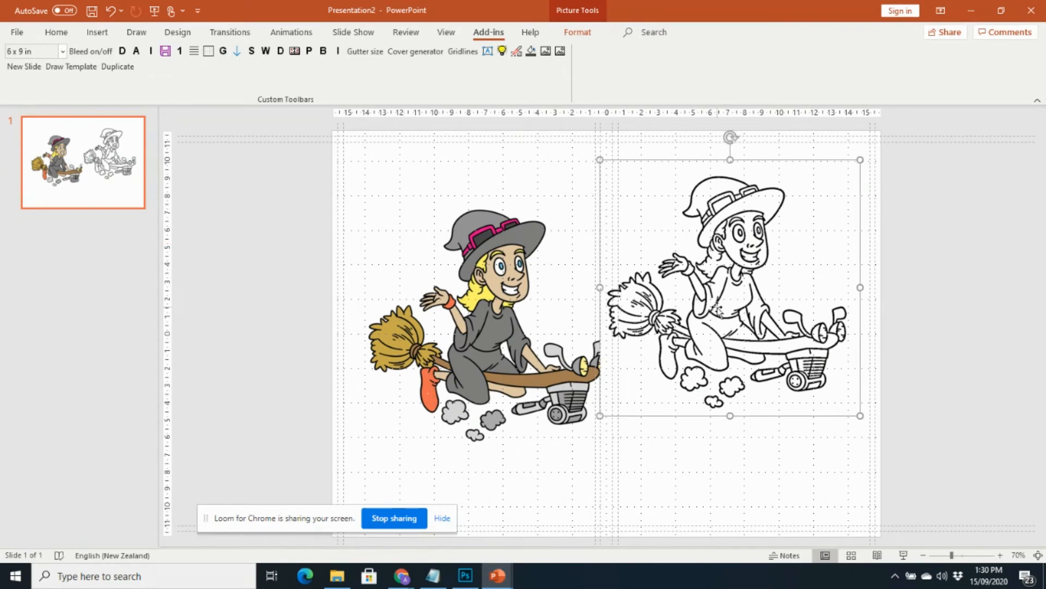
pyautogui.press('Delete')
pyautogui.click(380, 273)
pyautogui.press('Delete')
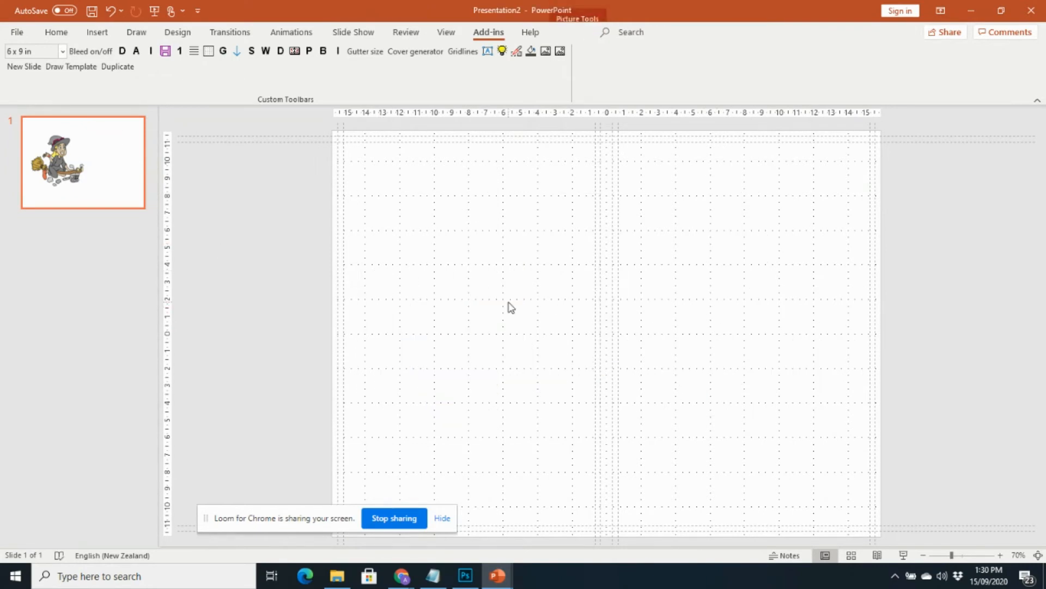
# Set the page trim size to 6 x 9 in and bring up the Flexi-Templates chooser.
pyautogui.click(63, 51)
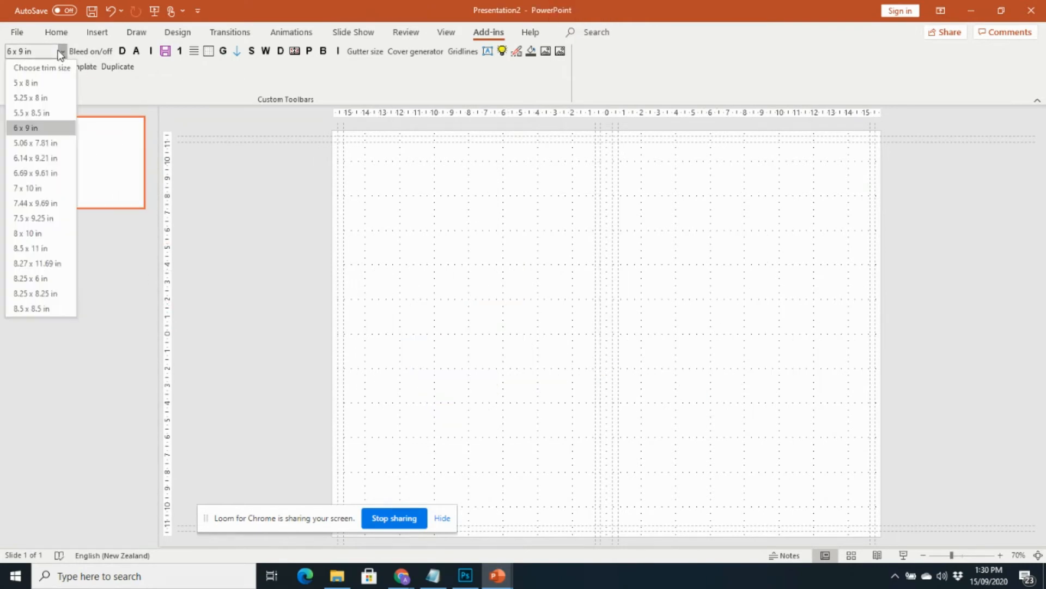
pyautogui.click(33, 127)
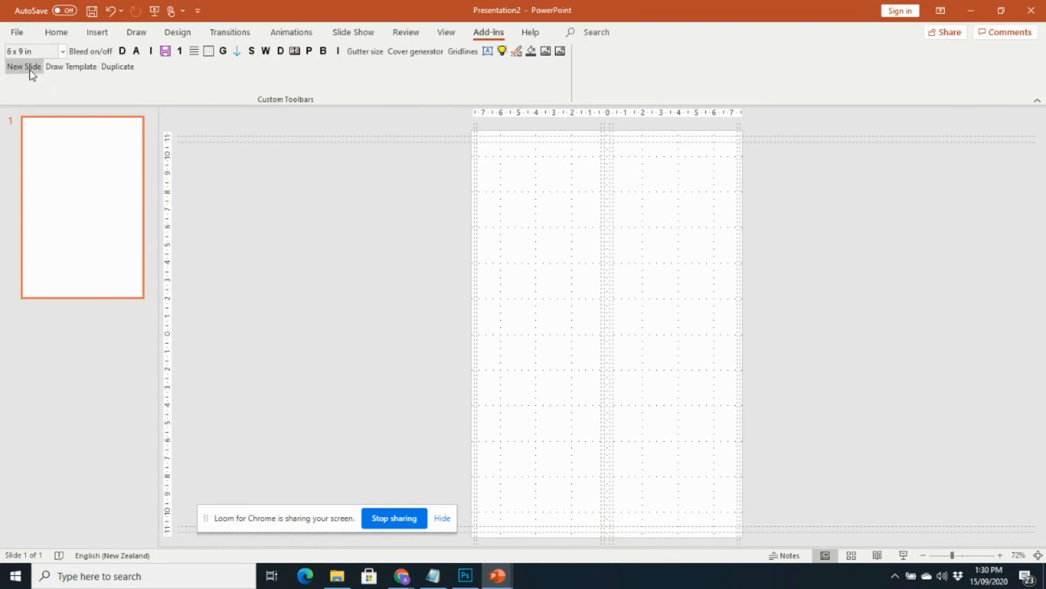
pyautogui.click(62, 68)
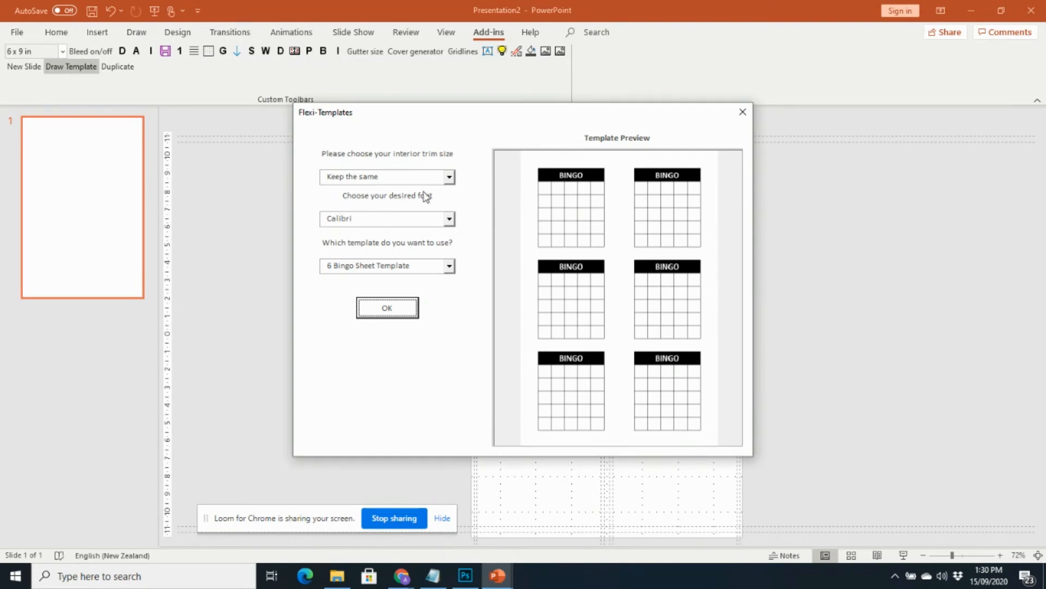
# Set the Flexi-Template interior trim size to 8.5 x 11 inches.
pyautogui.click(449, 177)
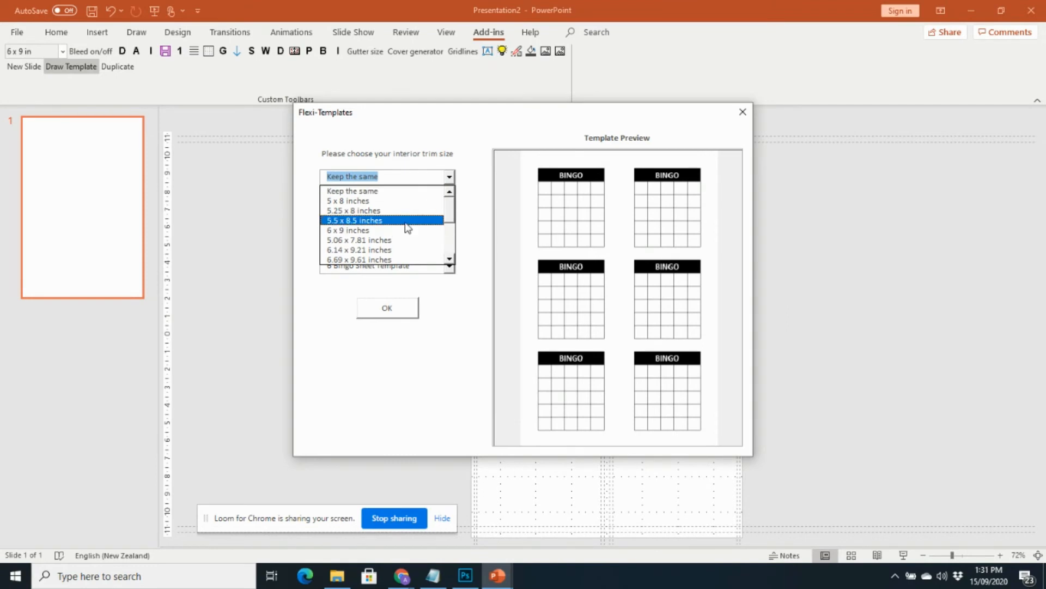
pyautogui.moveTo(450, 203); pyautogui.dragTo(451, 266)
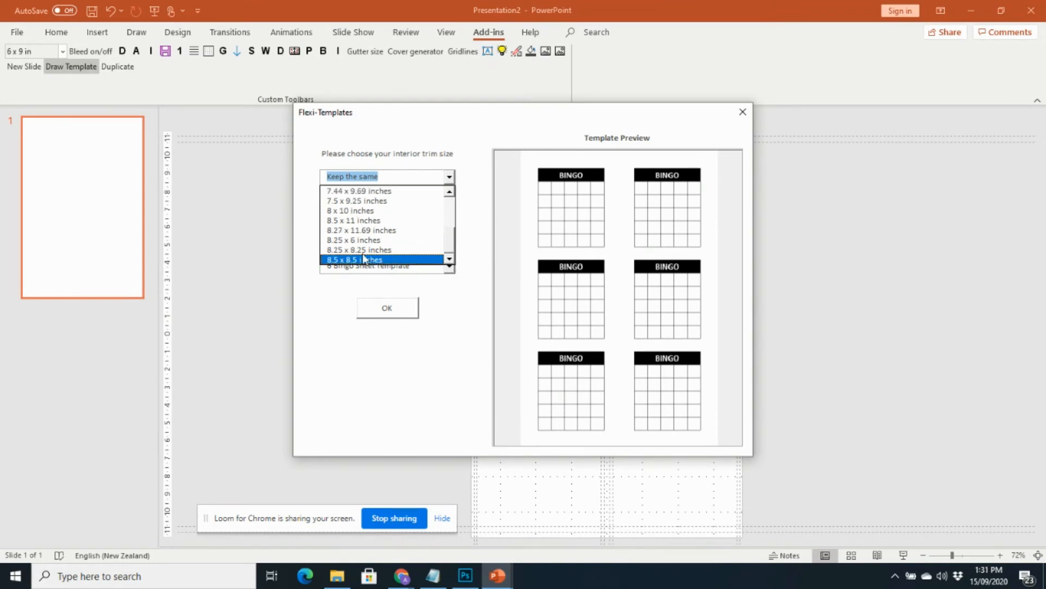
pyautogui.click(364, 220)
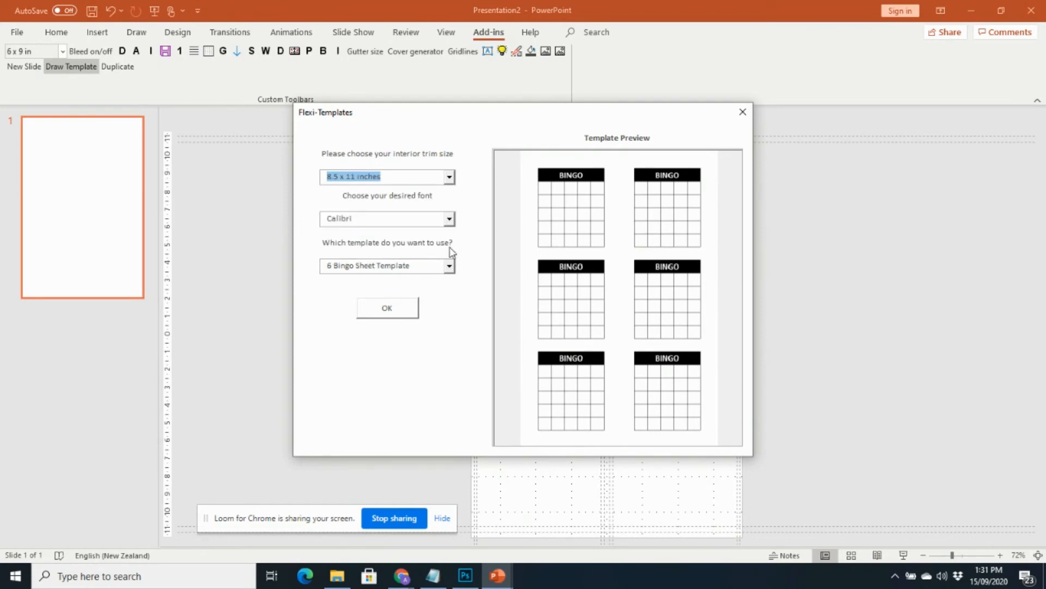
# Choose the Harrington font and show the list of available templates.
pyautogui.click(449, 219)
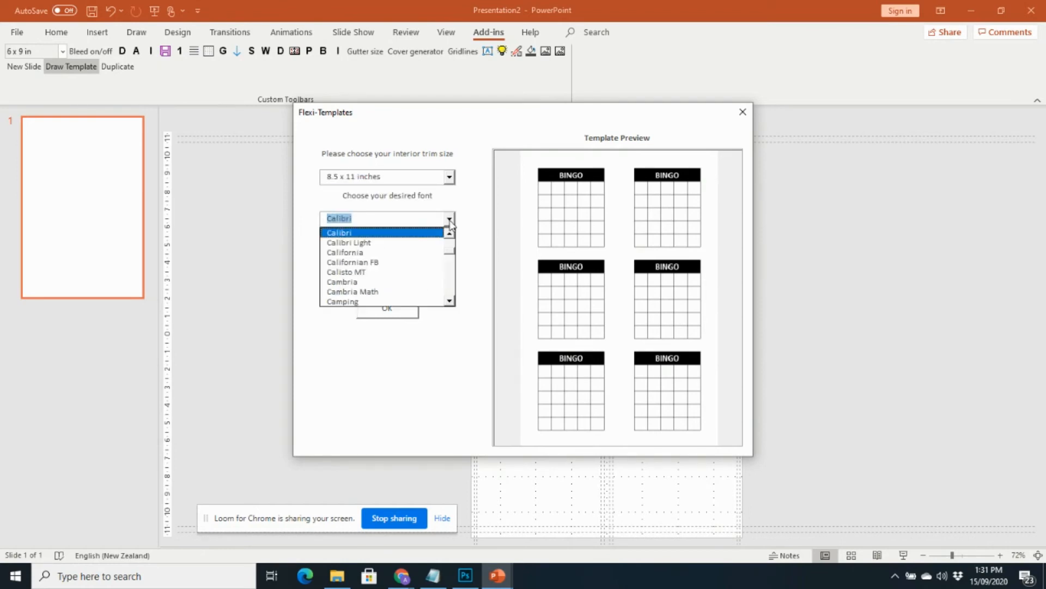
pyautogui.moveTo(454, 240)
pyautogui.mouseDown()
pyautogui.moveTo(454, 287)
pyautogui.moveTo(458, 273)
pyautogui.mouseUp()
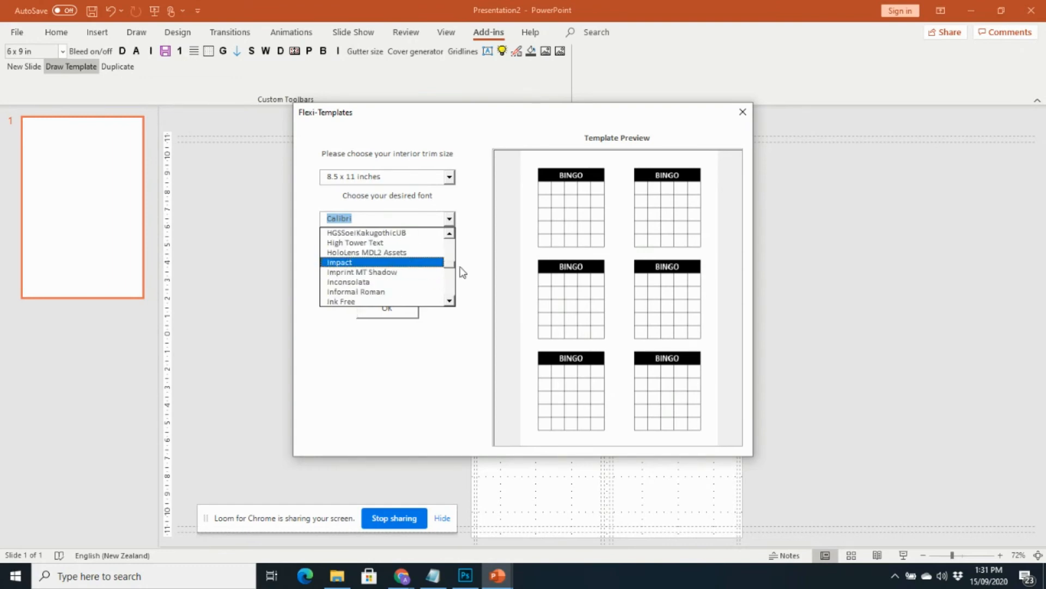
pyautogui.moveTo(449, 267); pyautogui.dragTo(449, 265)
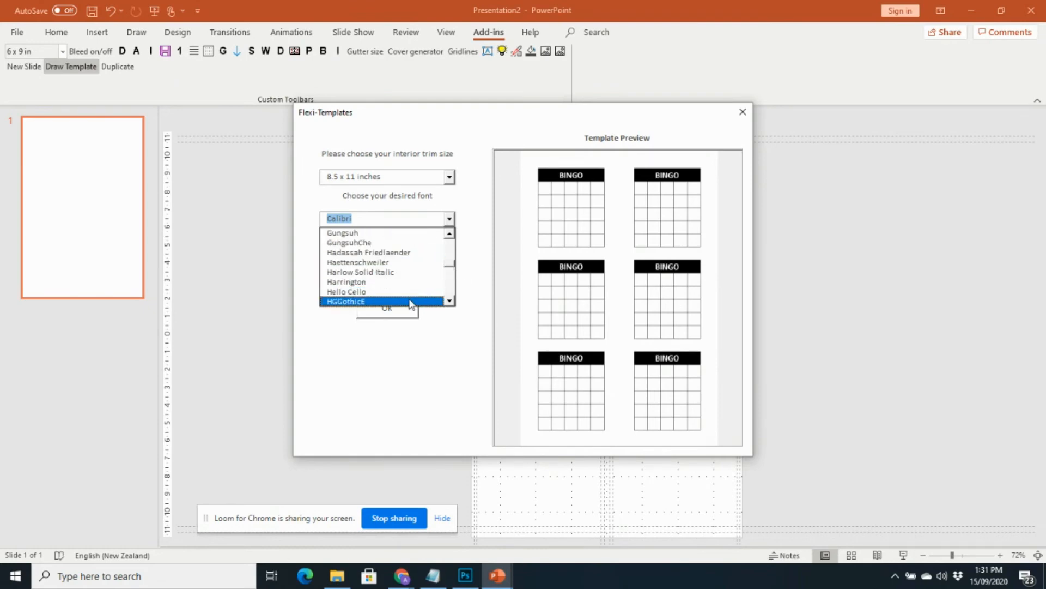
pyautogui.click(372, 282)
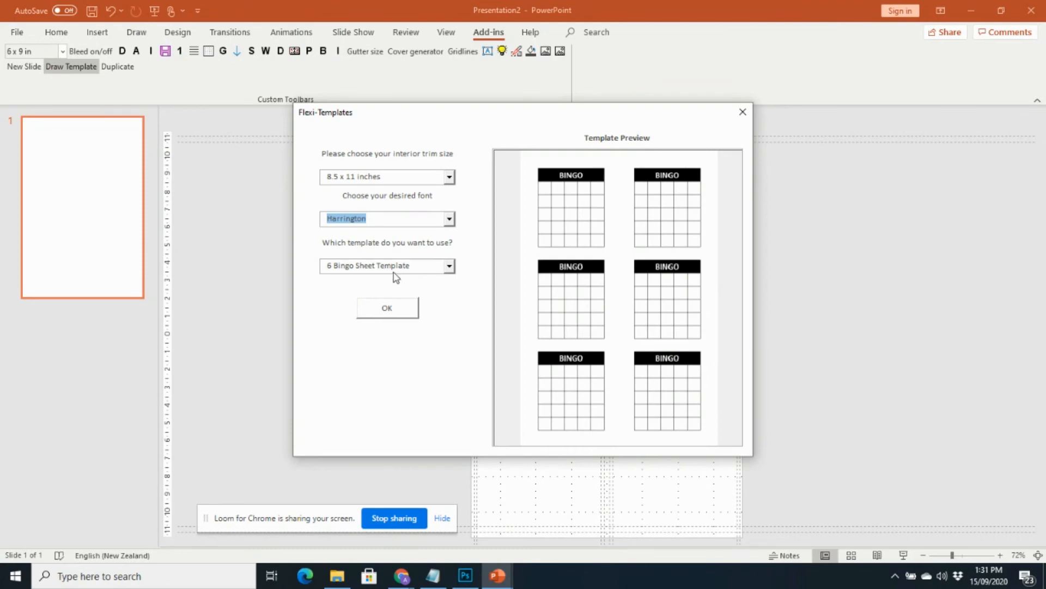
pyautogui.click(449, 265)
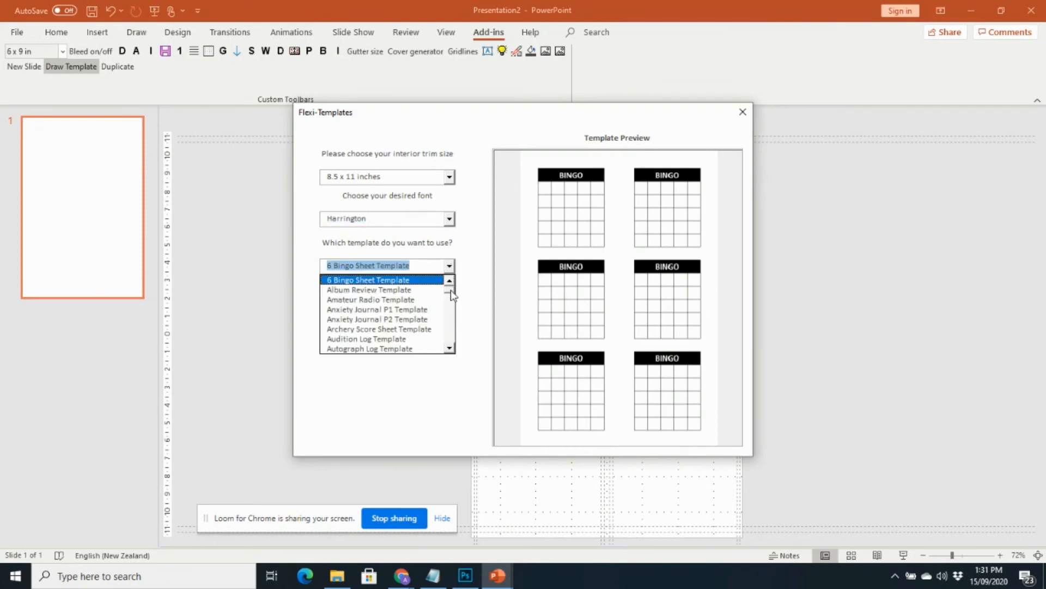